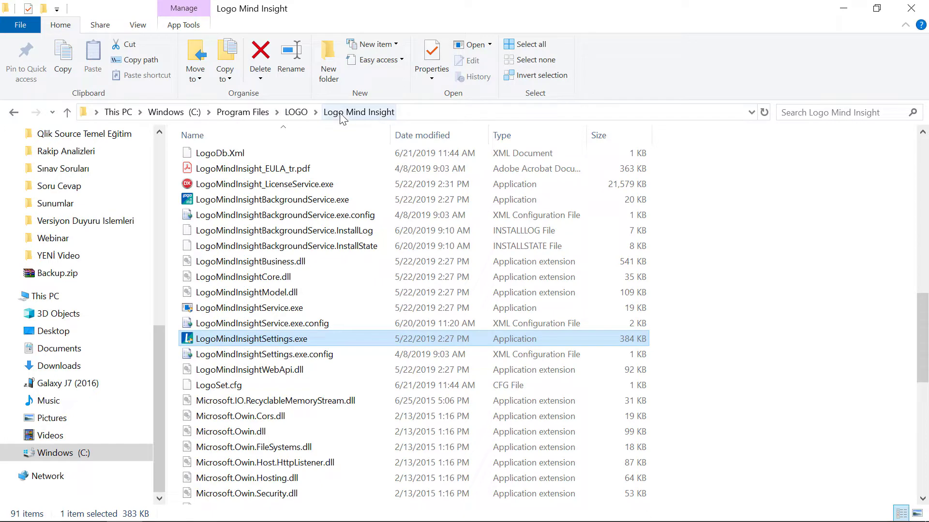
# Step: Launch LogoMindInsightSettings.exe from the C:\Program Files\LOGO\Logo Mind Insight folder
pyautogui.doubleClick(313, 338)
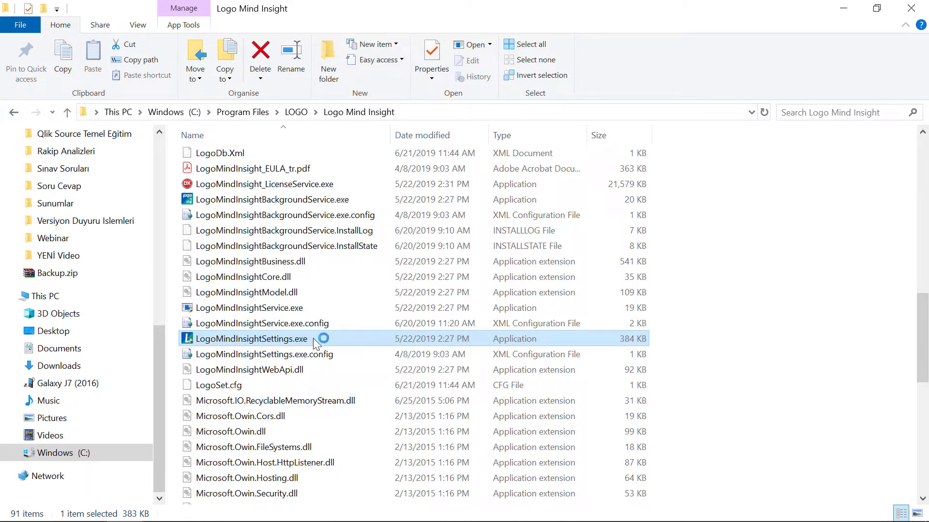
# Step: Sign in to Logo Mind Insight Settings with the account password
pyautogui.click(438, 283)
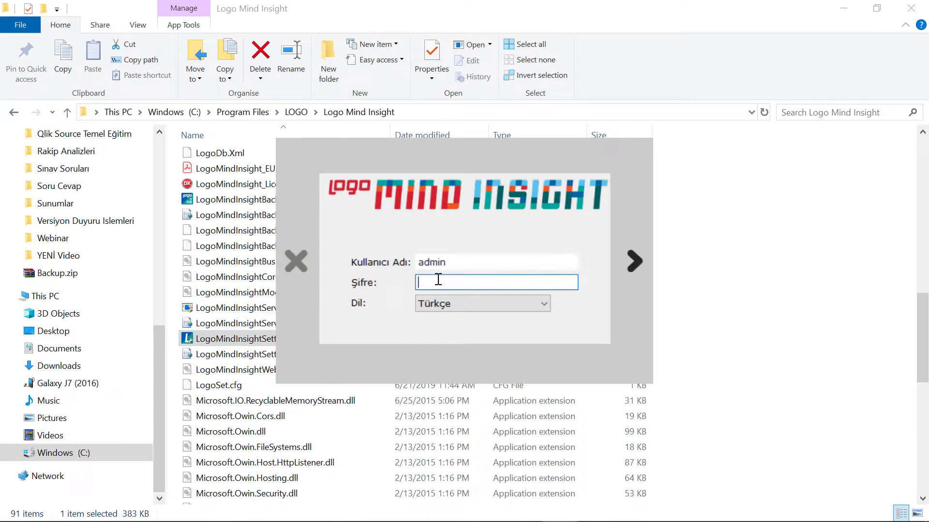
pyautogui.write('••••••')
pyautogui.press('Return')
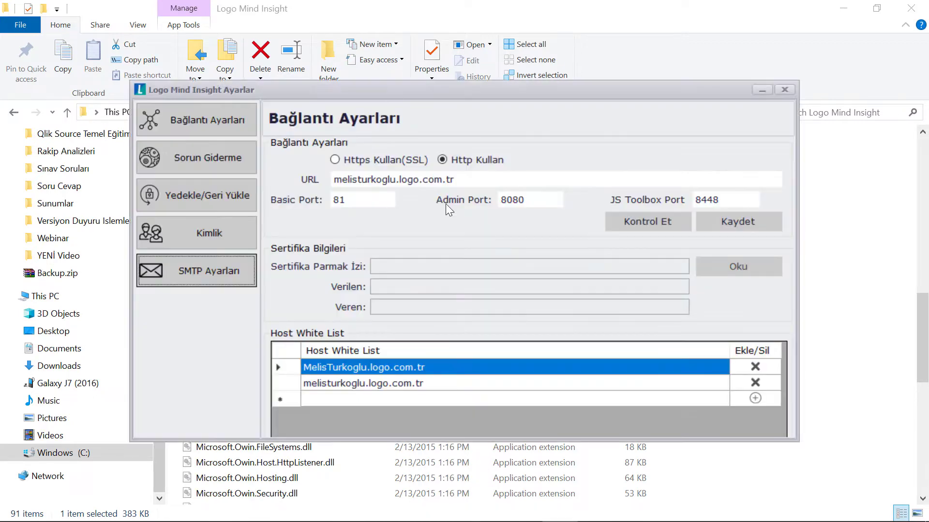
# Step: Review the SMTP settings (mail.logo.com.tr, port 587, sender, user, password), leaving SSL Kullan off
pyautogui.click(227, 273)
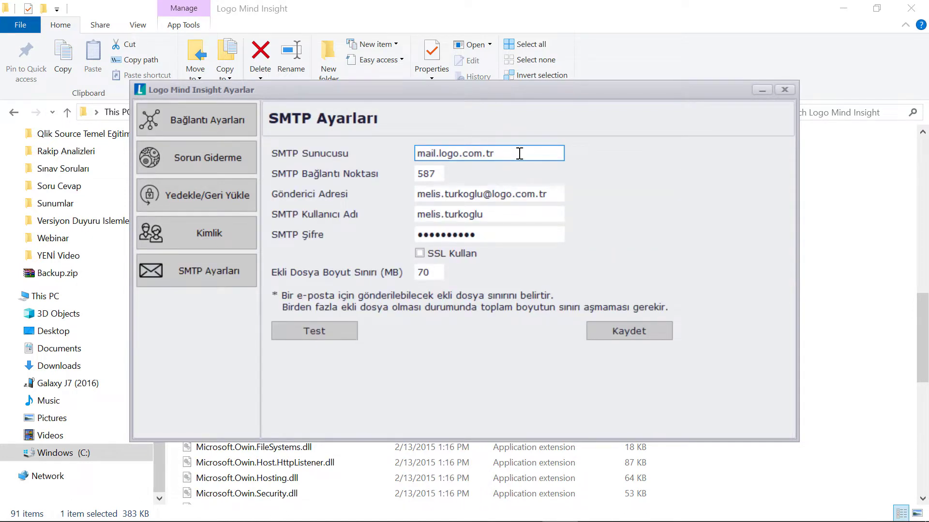
pyautogui.moveTo(519, 153); pyautogui.dragTo(390, 153)
pyautogui.moveTo(440, 174); pyautogui.dragTo(404, 170)
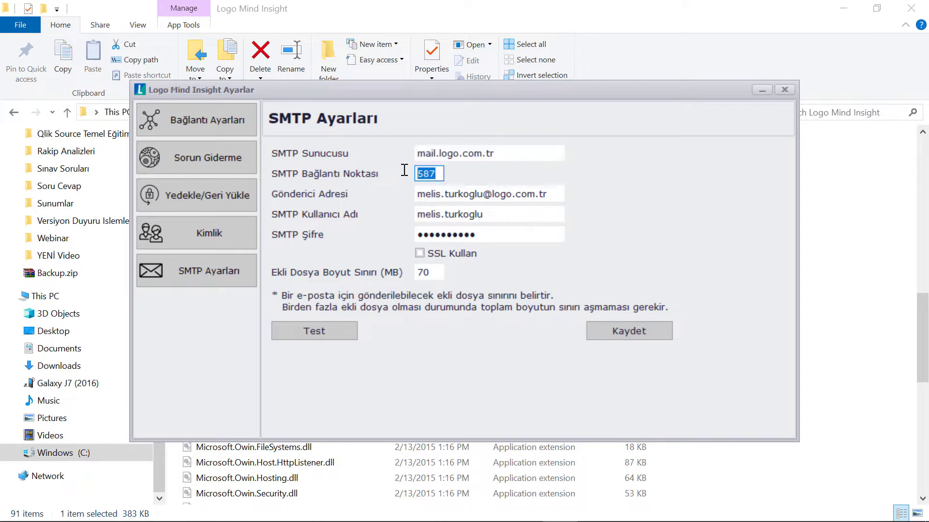
pyautogui.click(430, 213)
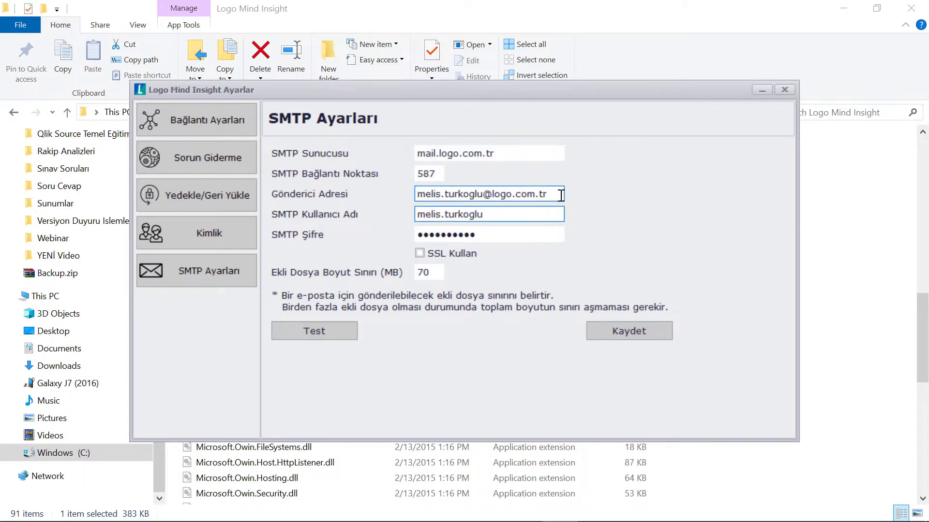
pyautogui.moveTo(560, 195); pyautogui.dragTo(405, 195)
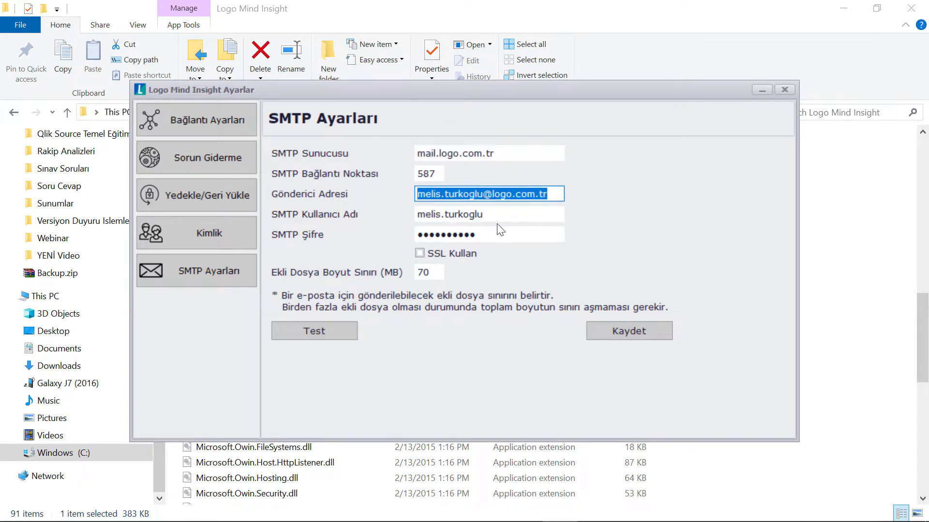
pyautogui.moveTo(502, 214); pyautogui.dragTo(365, 213)
pyautogui.click(486, 236)
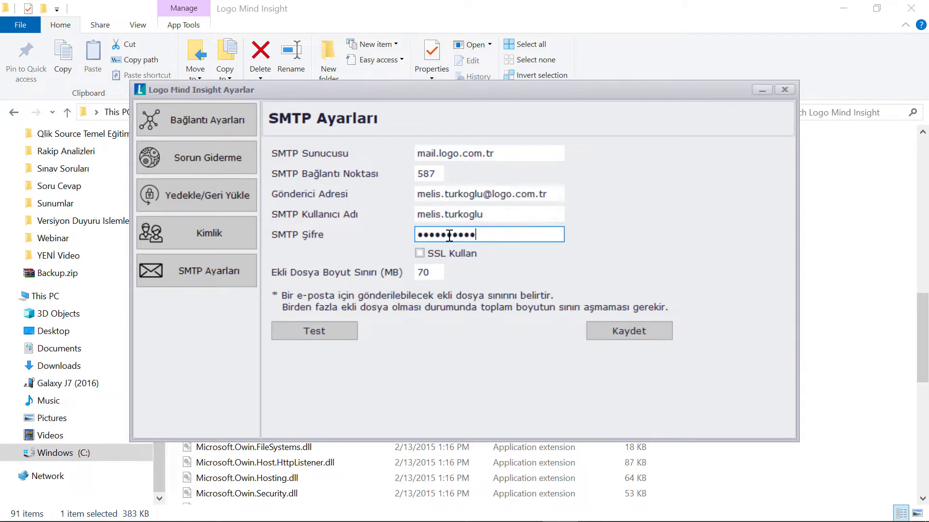
pyautogui.doubleClick(449, 235)
pyautogui.click(432, 256)
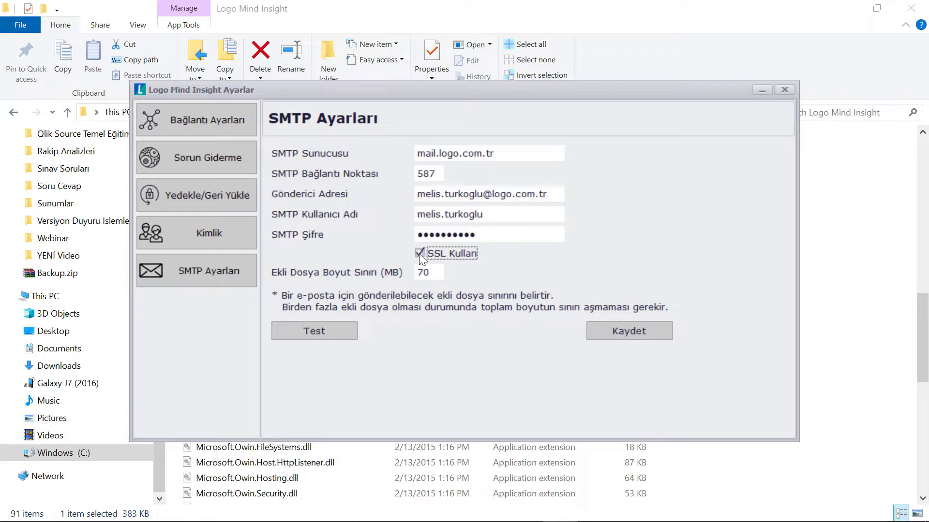
pyautogui.click(419, 254)
# Step: Send a test e-mail to the user's e-mail address and confirm it succeeded
pyautogui.doubleClick(428, 274)
pyautogui.click(341, 335)
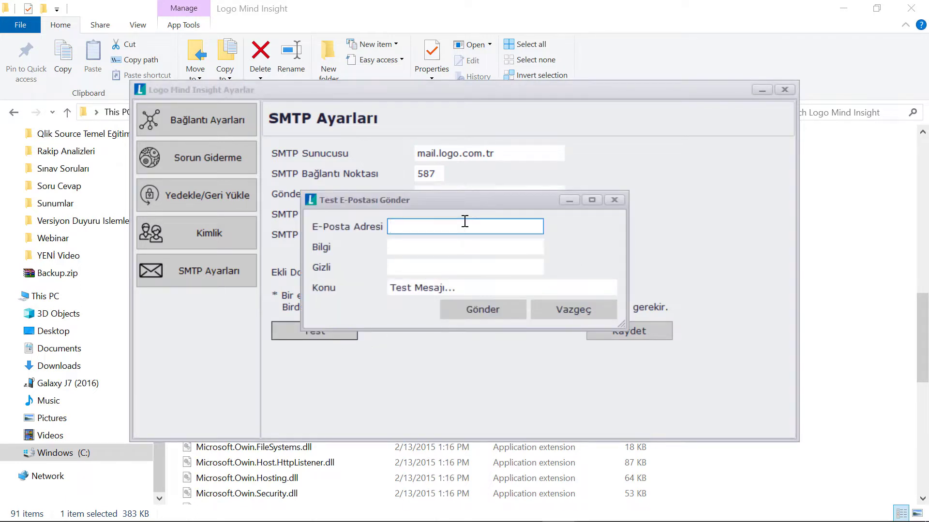
pyautogui.click(494, 310)
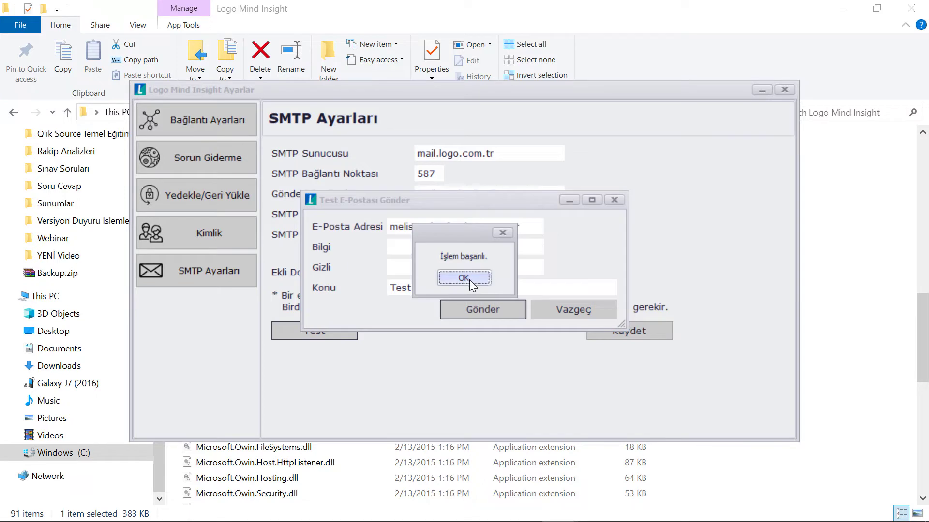
pyautogui.click(463, 278)
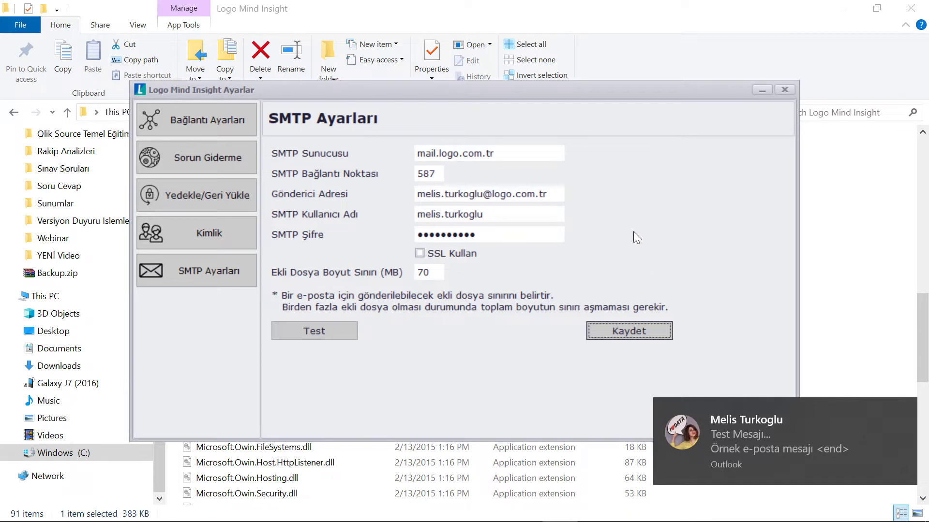
# Step: Save the SMTP settings, confirm, and close the Ayarlar window
pyautogui.click(632, 332)
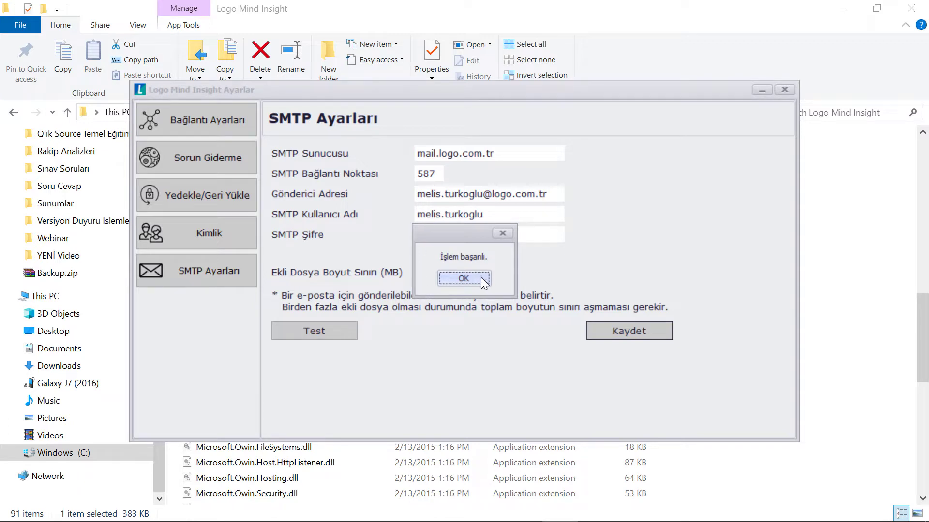
pyautogui.click(481, 278)
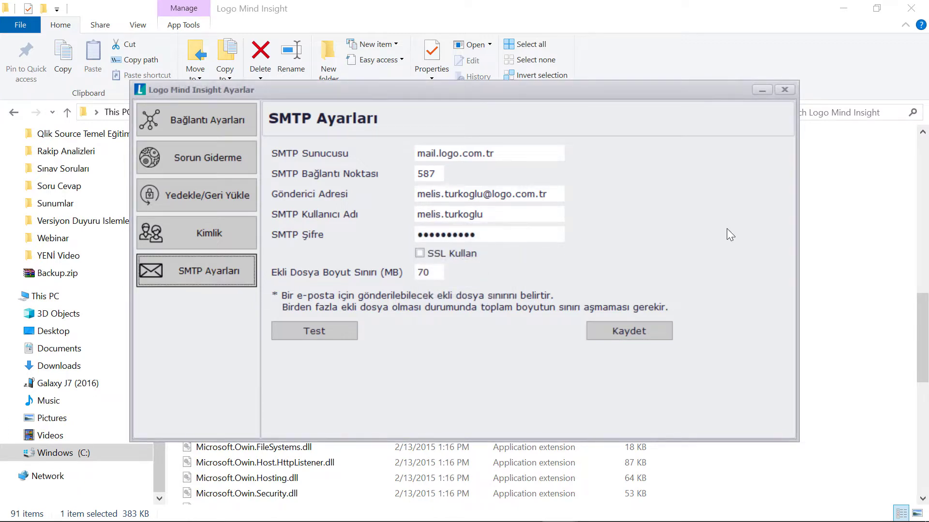
pyautogui.click(788, 91)
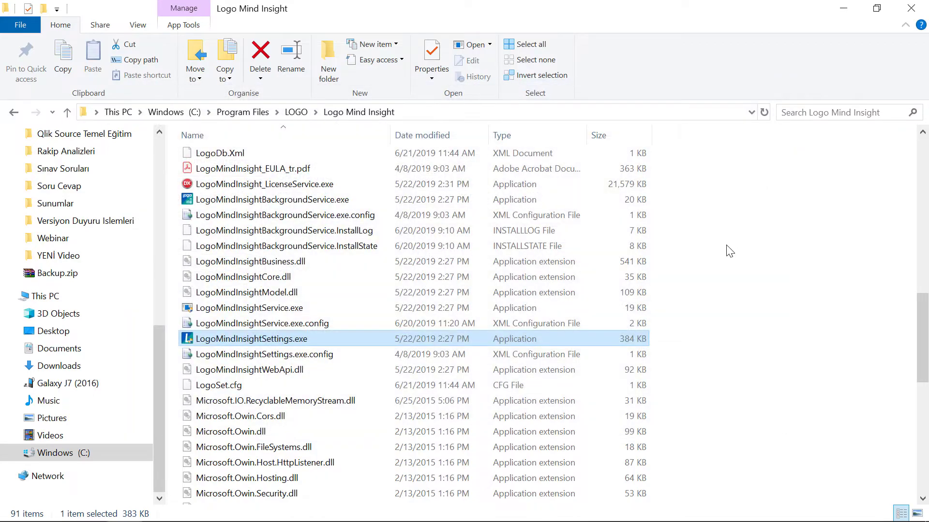
# Step: Switch to the web portal in Chrome and open the Kullanıcılar list
pyautogui.hotkey('alt', 'Tab')
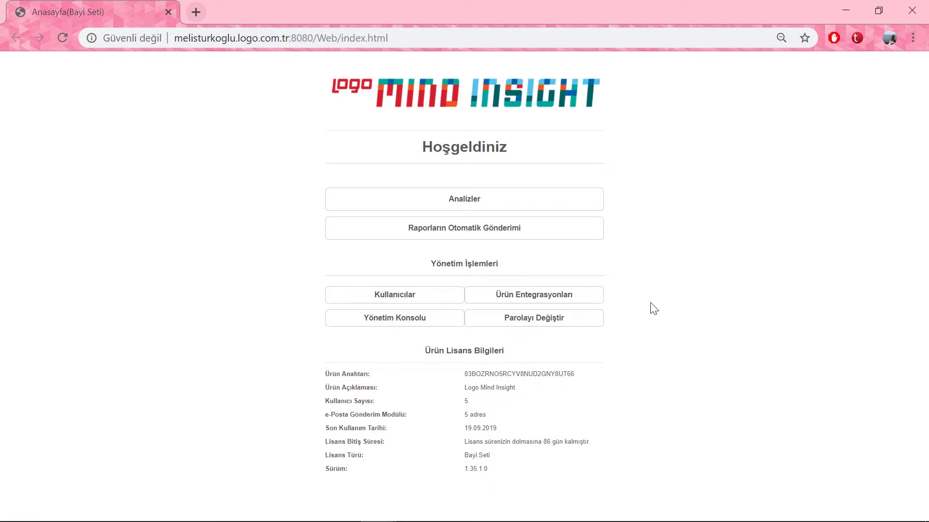
pyautogui.click(421, 300)
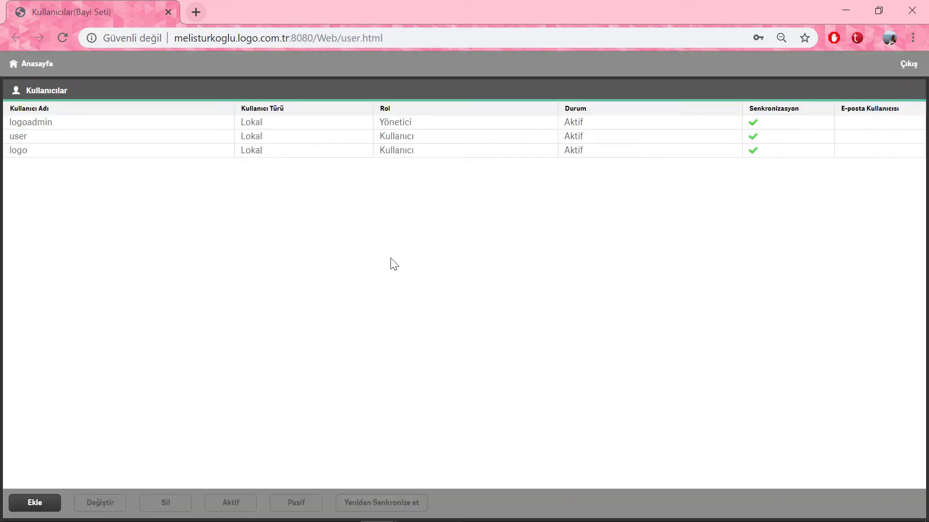
# Step: Add a new e-mail user named 'Posta' with its password and save it
pyautogui.click(37, 506)
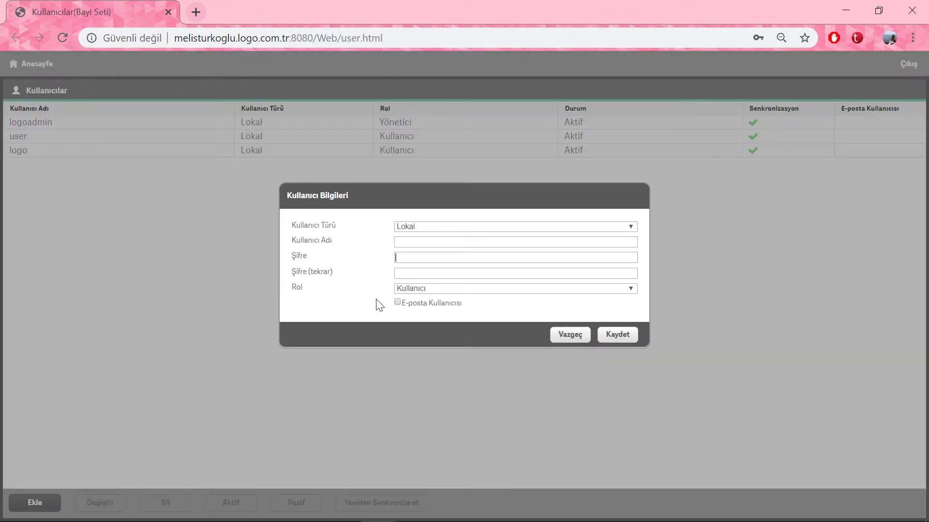
pyautogui.click(435, 243)
pyautogui.write('Posta')
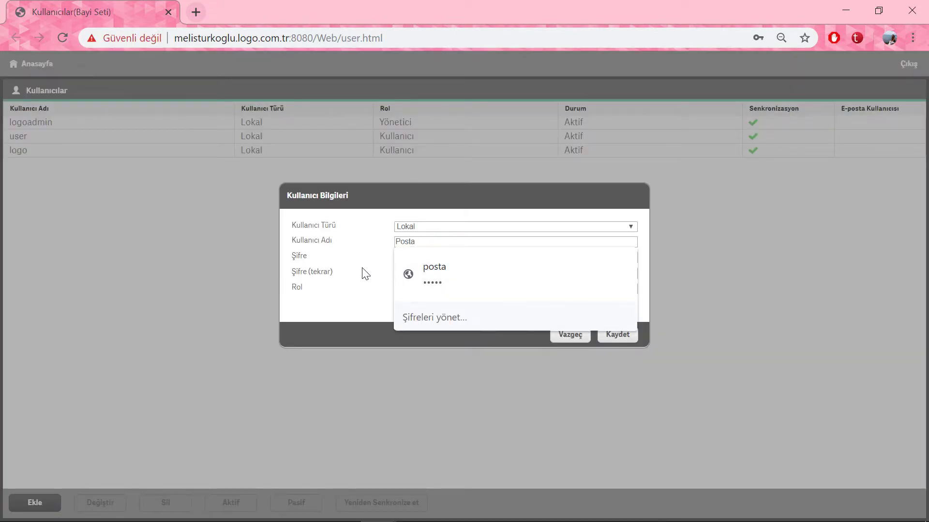
pyautogui.click(422, 257)
pyautogui.click(420, 273)
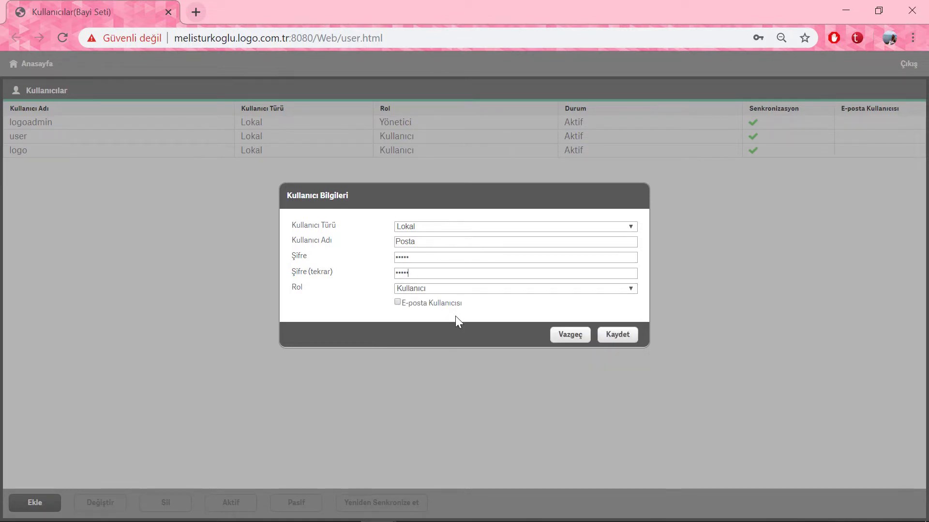
pyautogui.click(397, 303)
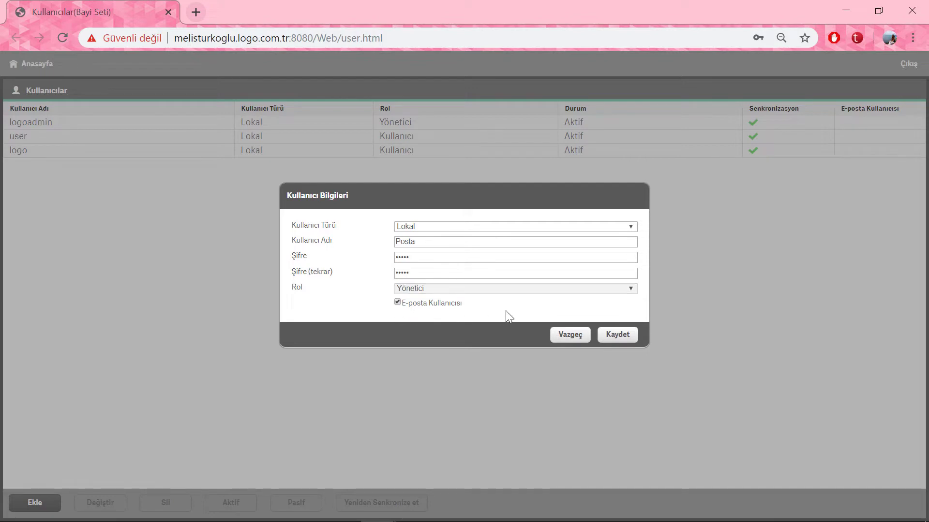
pyautogui.click(624, 337)
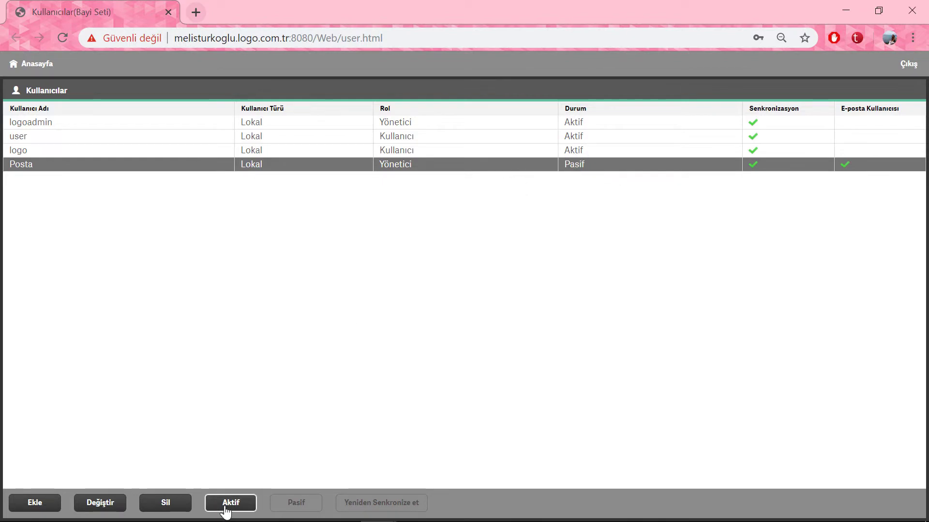
# Step: Activate the Posta user, then set it to Pasif
pyautogui.click(245, 502)
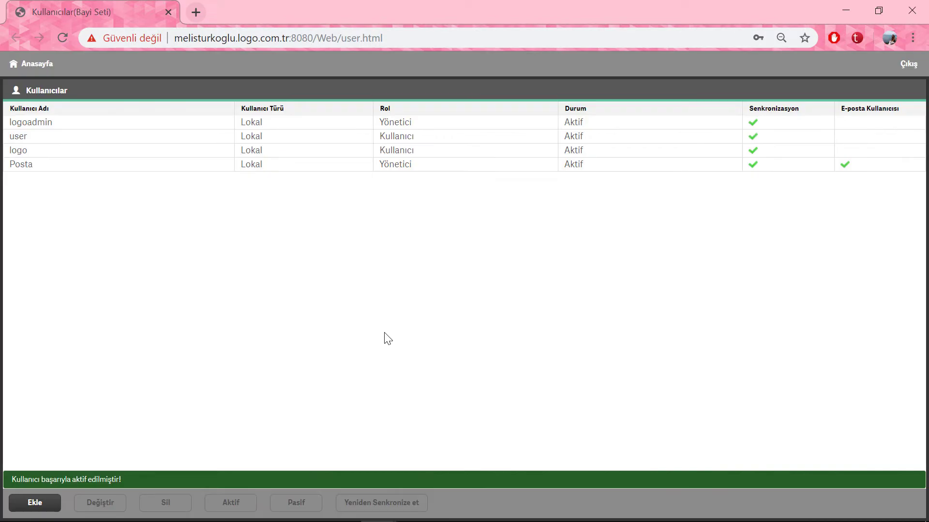
pyautogui.click(586, 166)
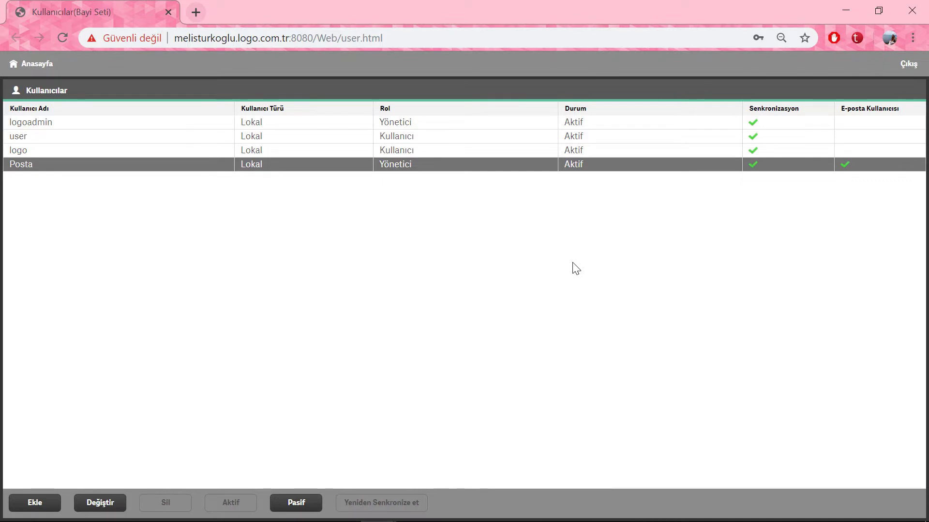
pyautogui.click(43, 66)
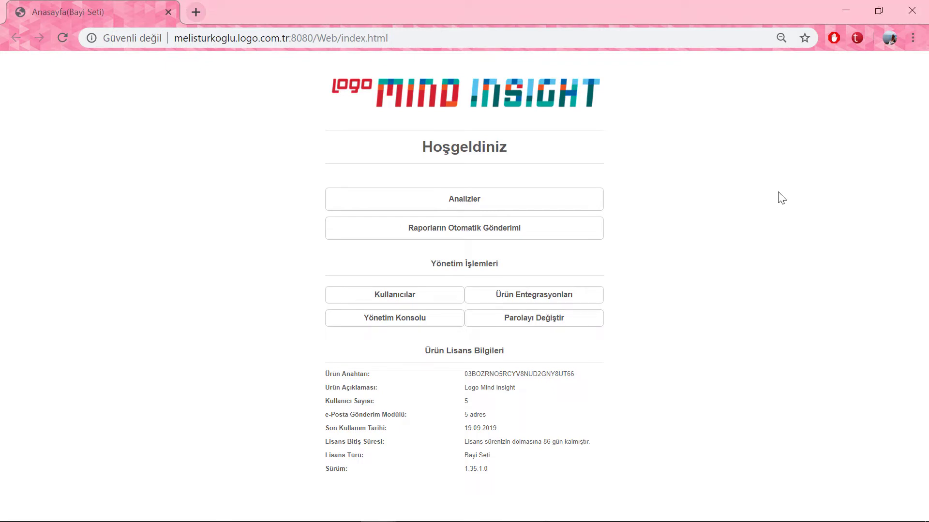
# Step: Open the e-mail recipient settings and add the group 'Ürün Uzmanı'
pyautogui.click(549, 242)
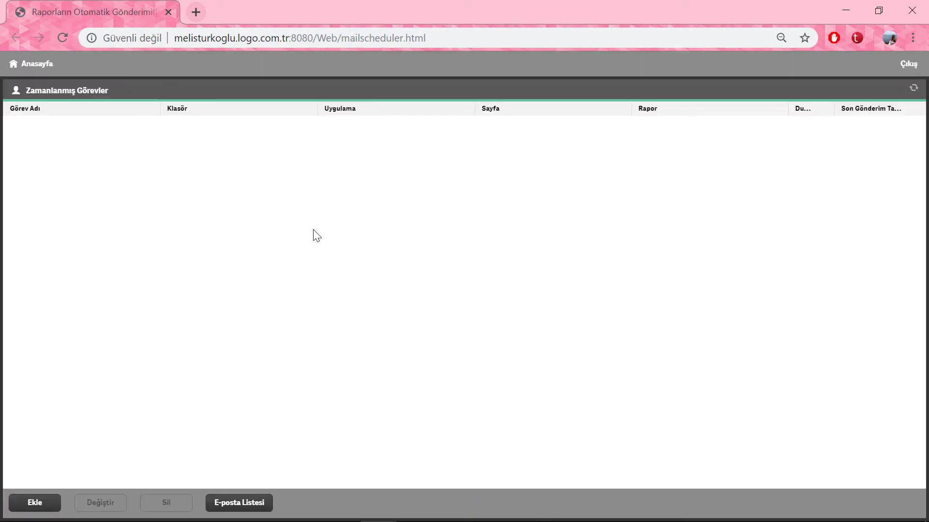
pyautogui.click(263, 504)
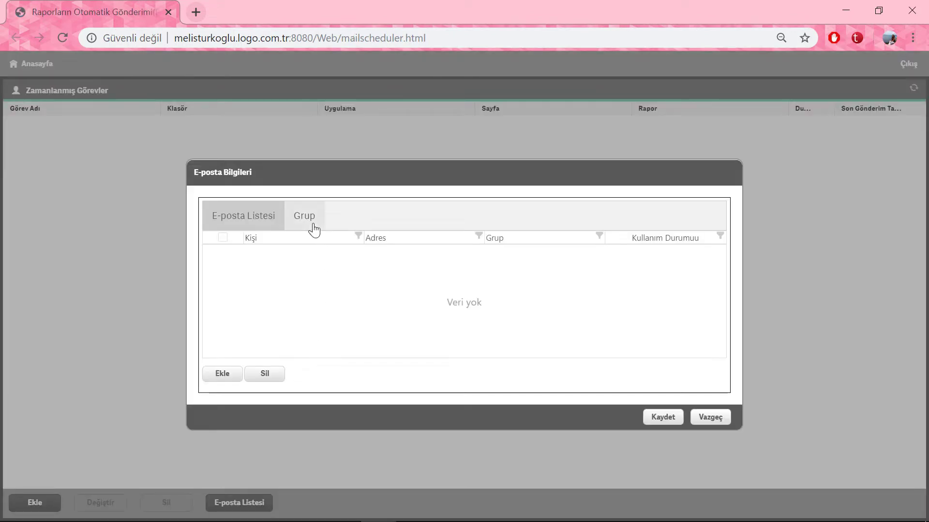
pyautogui.click(312, 218)
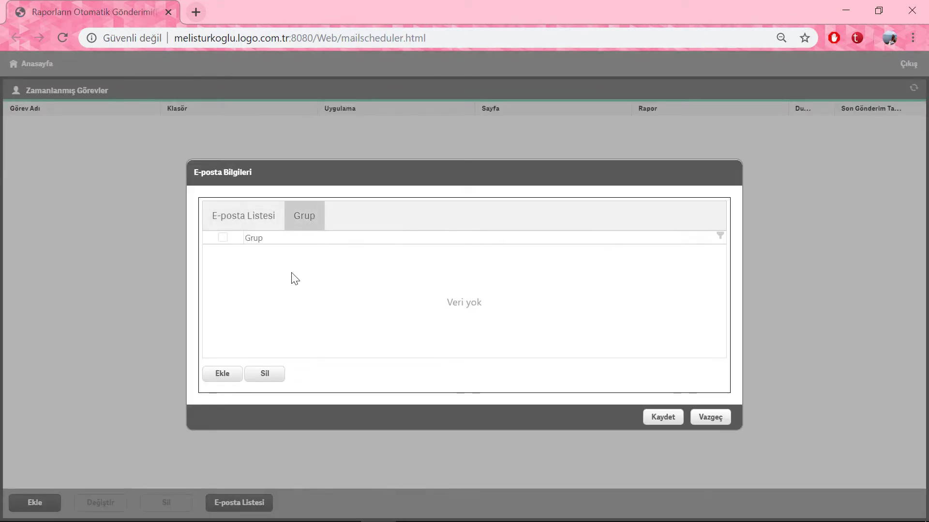
pyautogui.click(226, 374)
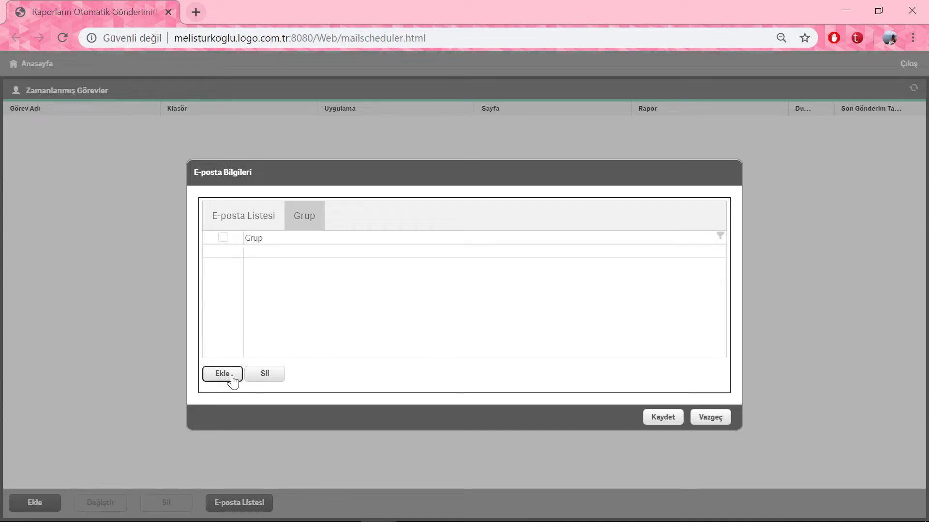
pyautogui.write('Ü')
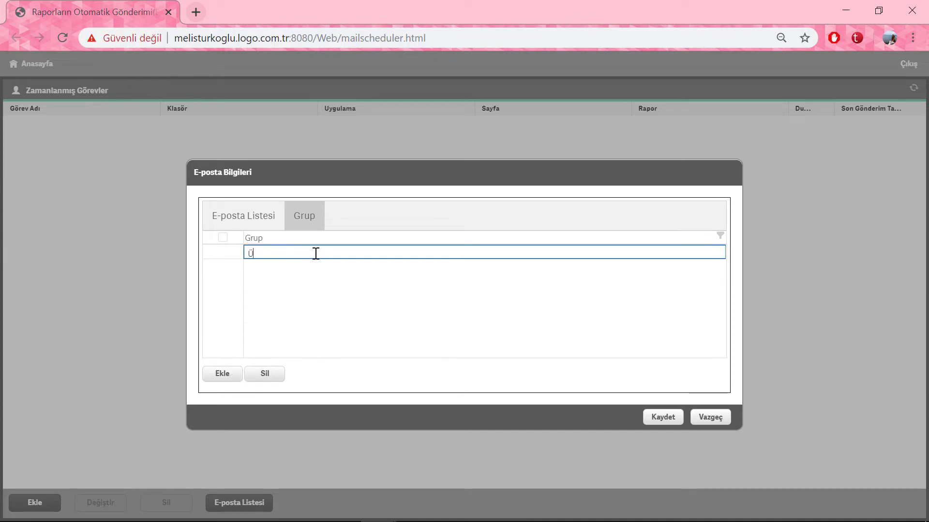
pyautogui.write('rün Uzmanı')
pyautogui.click(354, 296)
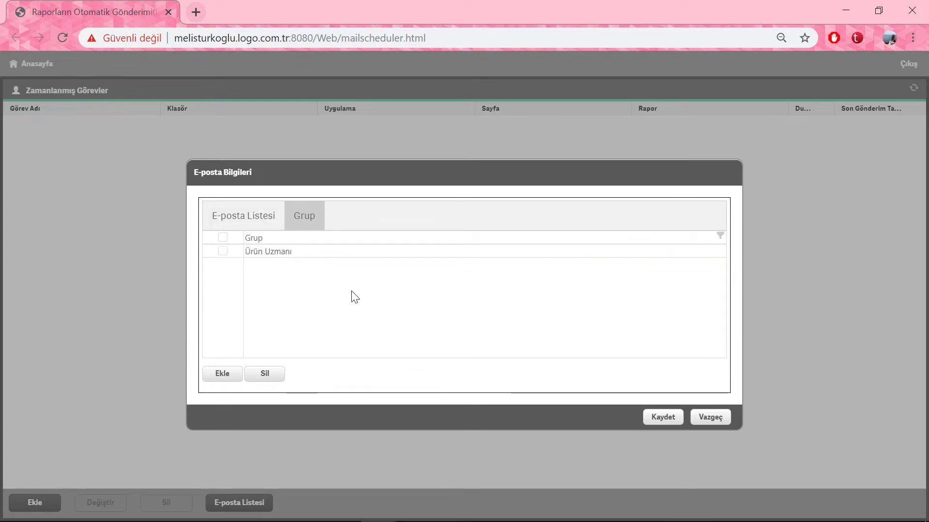
# Step: Add the group 'Pazarlama Uzmanı' and return to the E-posta Listesi tab
pyautogui.click(227, 375)
pyautogui.write('Pazarlama Uzmanı')
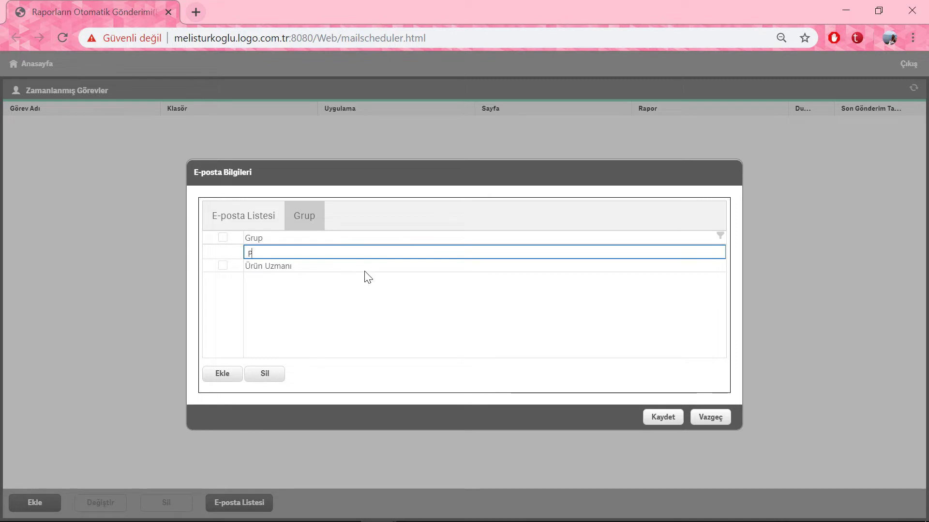
pyautogui.click(362, 296)
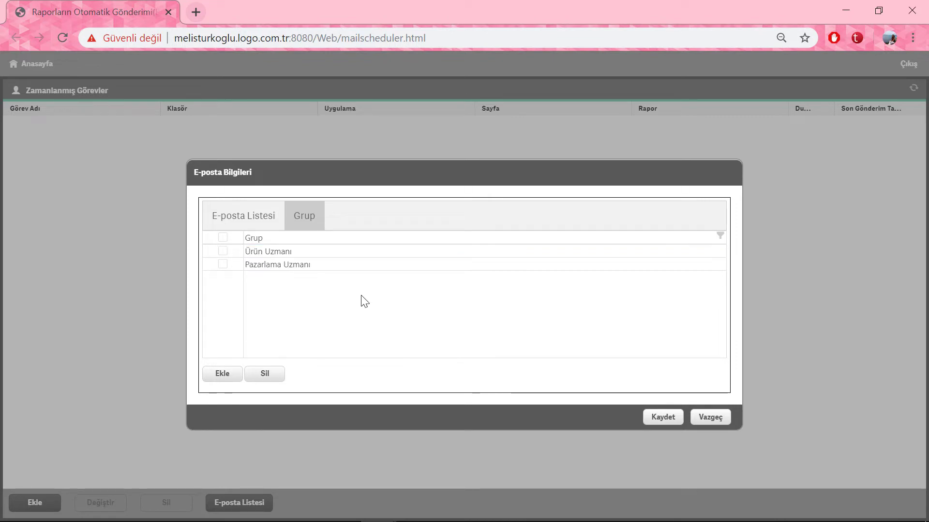
pyautogui.click(253, 224)
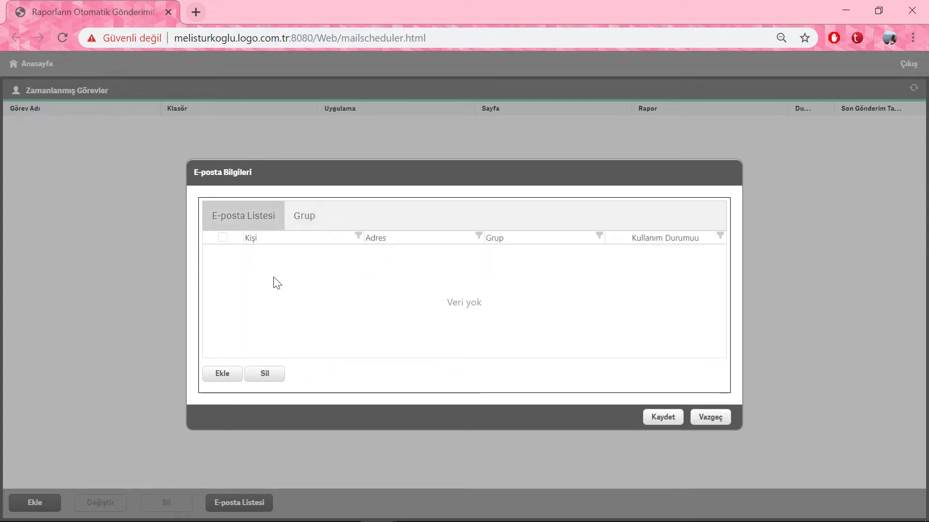
# Step: Save a recipient with the person's name and e-mail in group Ürün Uzmanı, then begin a new scheduled task
pyautogui.click(232, 376)
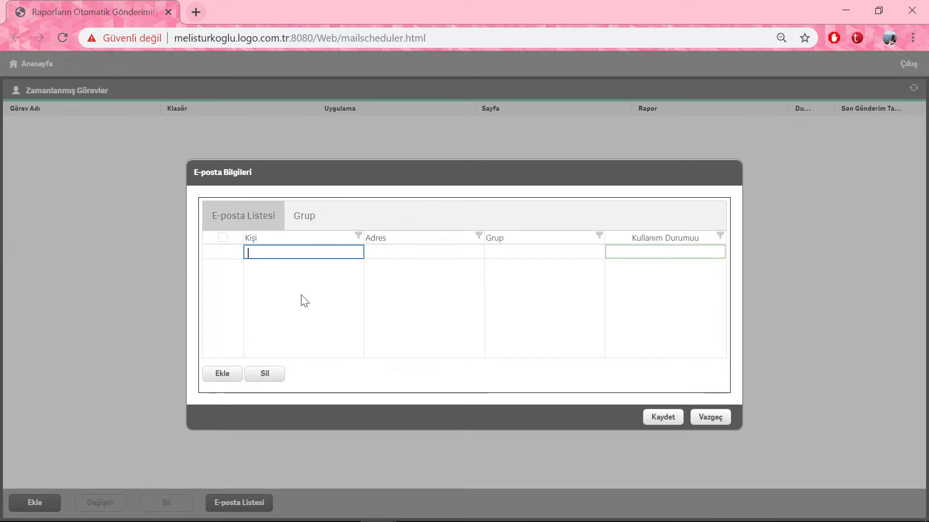
pyautogui.click(400, 256)
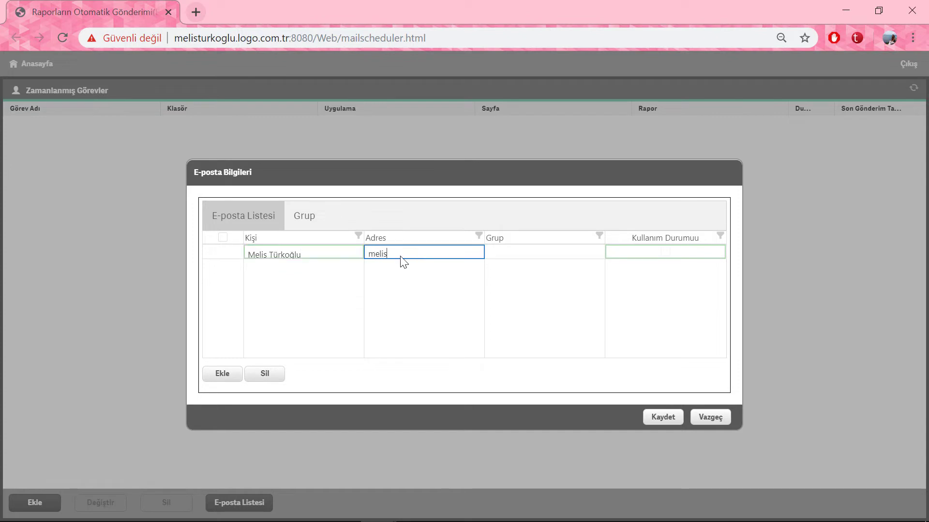
pyautogui.click(566, 258)
pyautogui.click(592, 254)
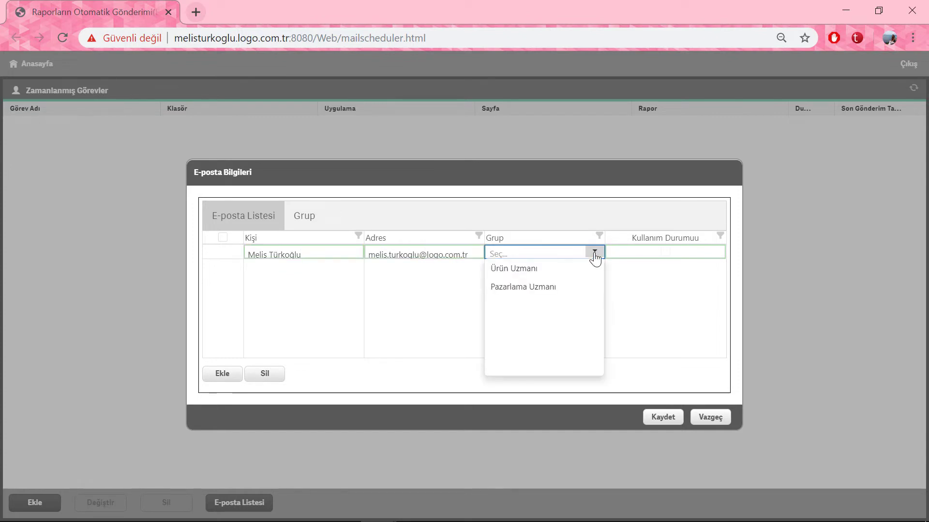
pyautogui.click(559, 270)
pyautogui.click(581, 284)
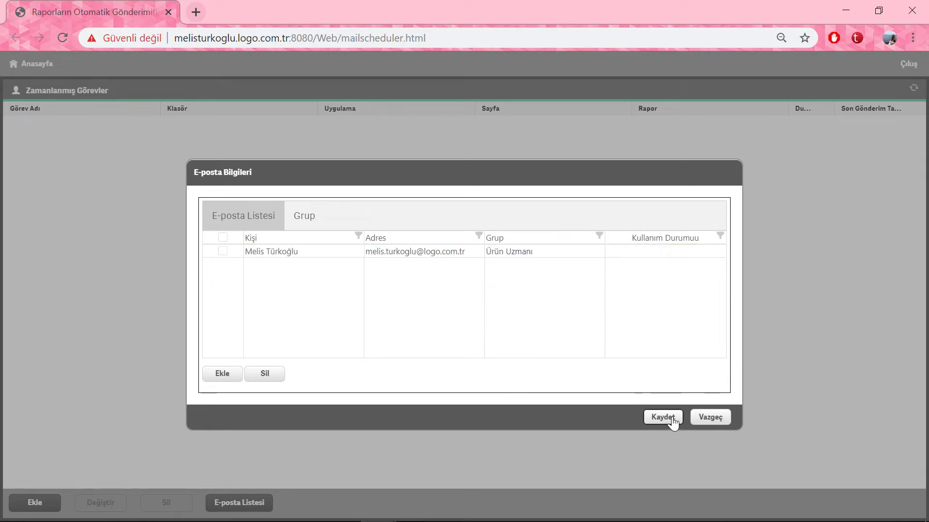
pyautogui.click(662, 417)
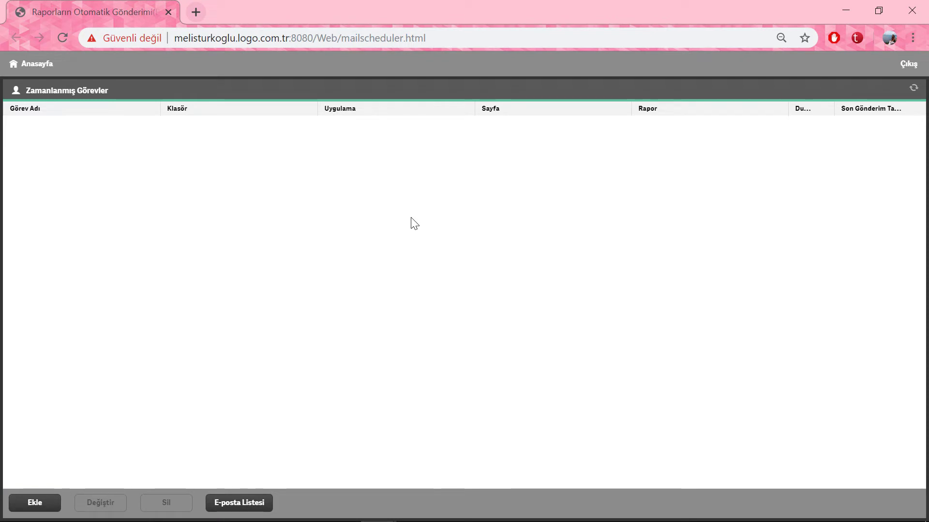
pyautogui.click(46, 503)
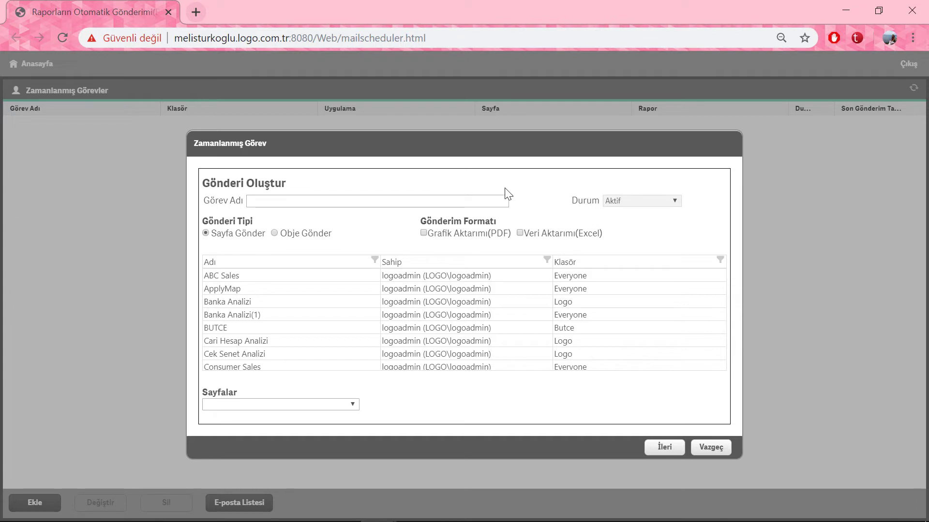
# Step: Name the task 'Banka Analizi Excel' and enable Veri Aktarımı (Excel) export
pyautogui.click(337, 201)
pyautogui.write('Banka Analizi Excel')
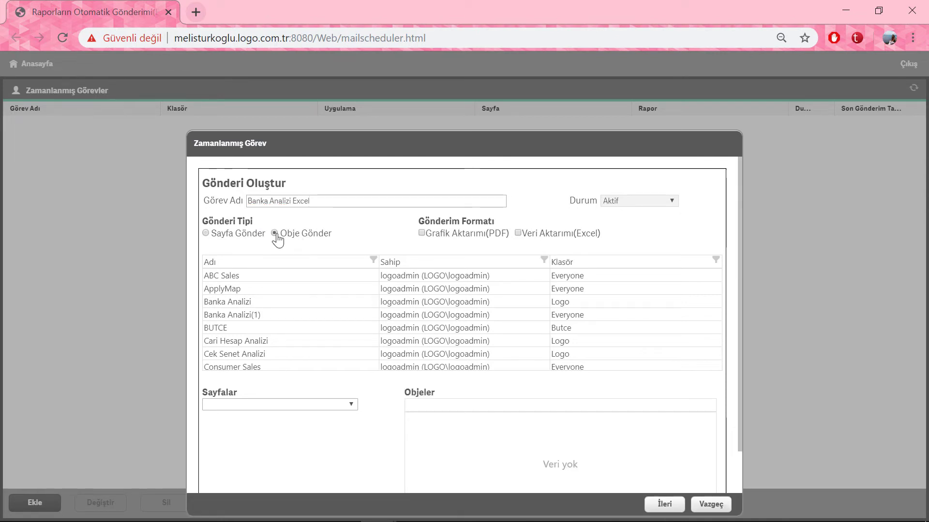
pyautogui.click(206, 234)
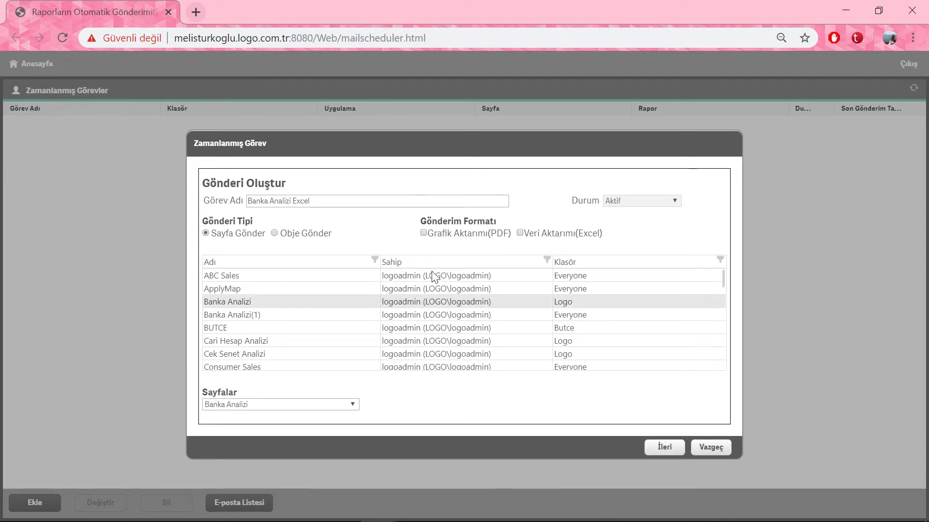
pyautogui.click(522, 236)
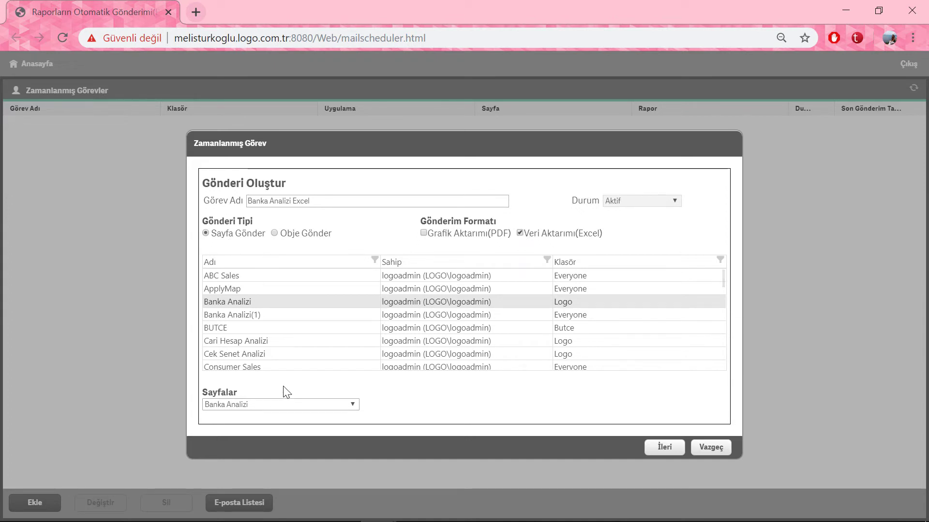
# Step: Set the task to send the whole Banka Detay page via Sayfa Gönder
pyautogui.click(301, 406)
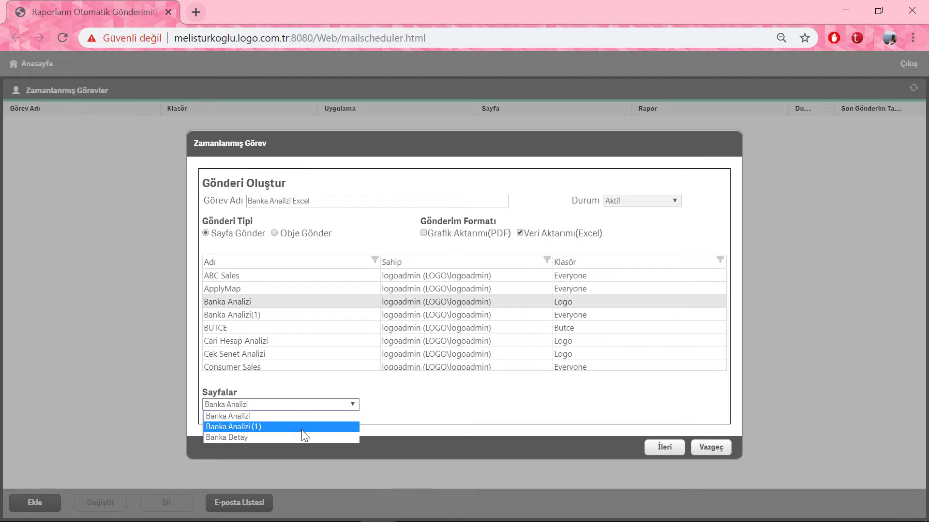
pyautogui.click(301, 437)
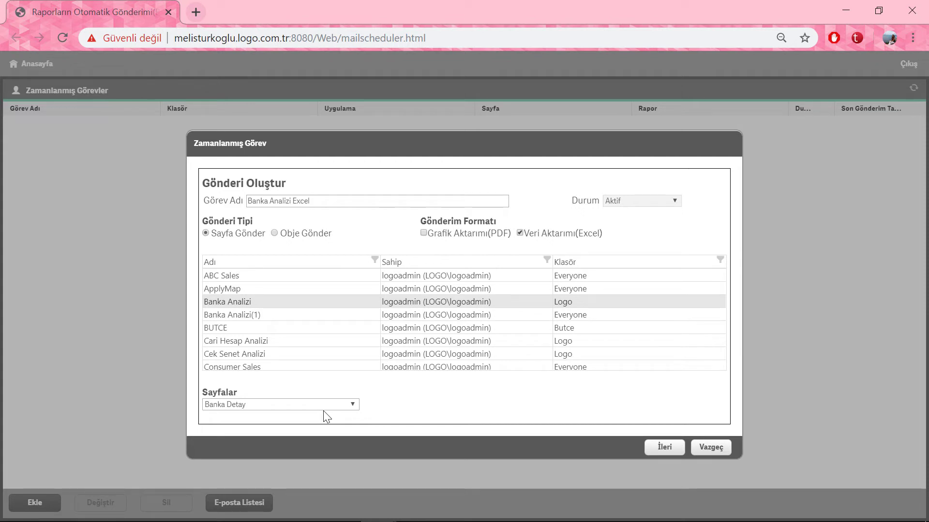
pyautogui.click(274, 233)
pyautogui.scroll(-1, 344, 420)
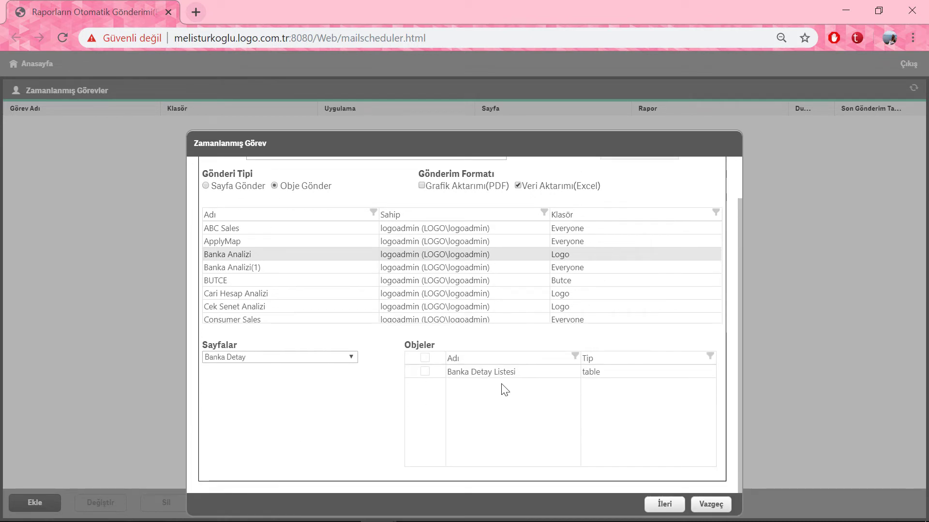
pyautogui.click(295, 357)
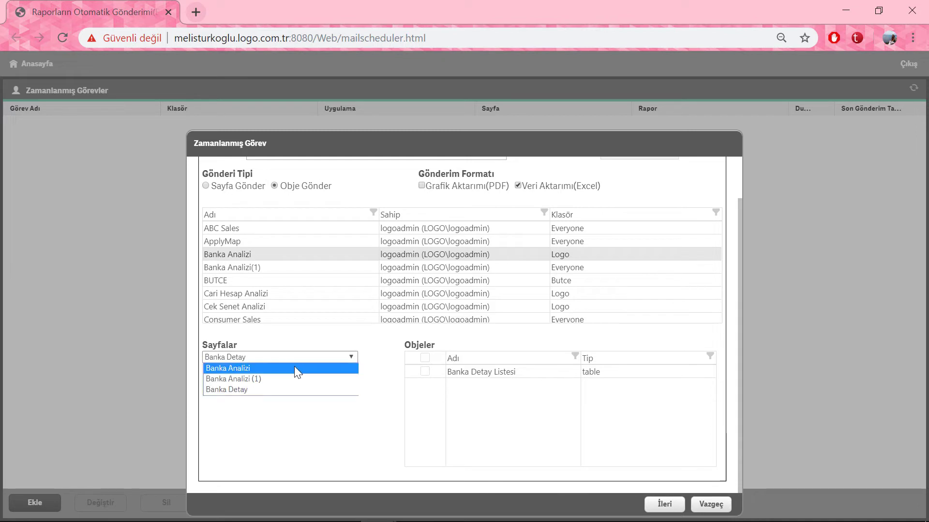
pyautogui.click(294, 367)
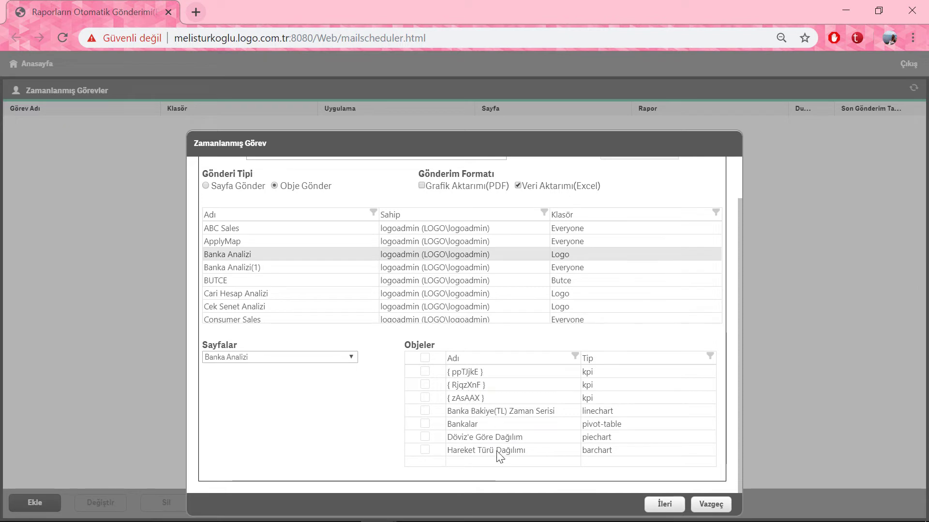
pyautogui.scroll(2, 328, 392)
pyautogui.click(241, 235)
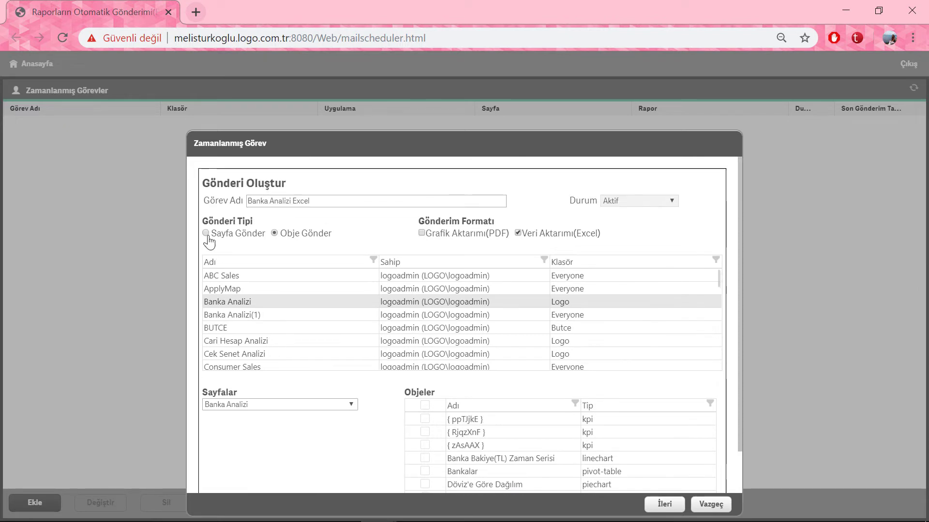
pyautogui.click(271, 407)
pyautogui.click(282, 439)
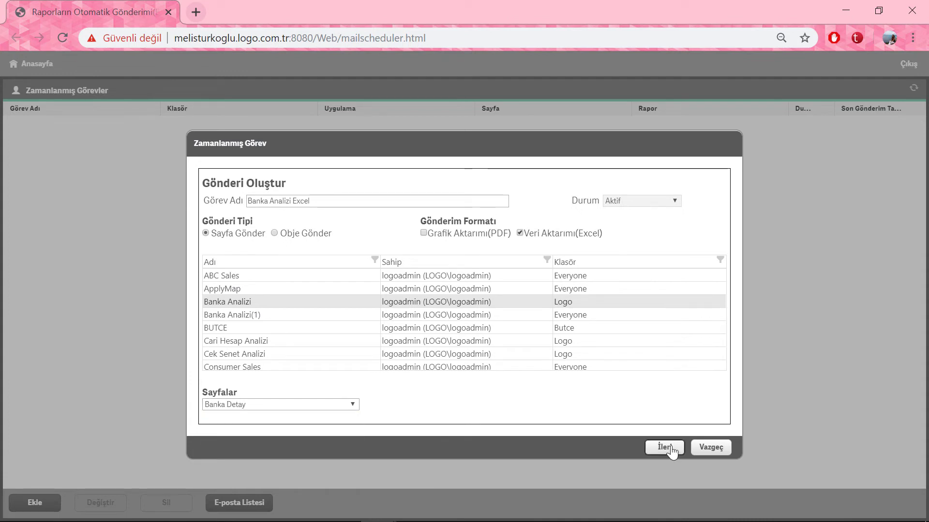
# Step: Advance past Genel Parametreler with Yıl: 2014 to the Kullanıcı Parametreleri step
pyautogui.click(664, 447)
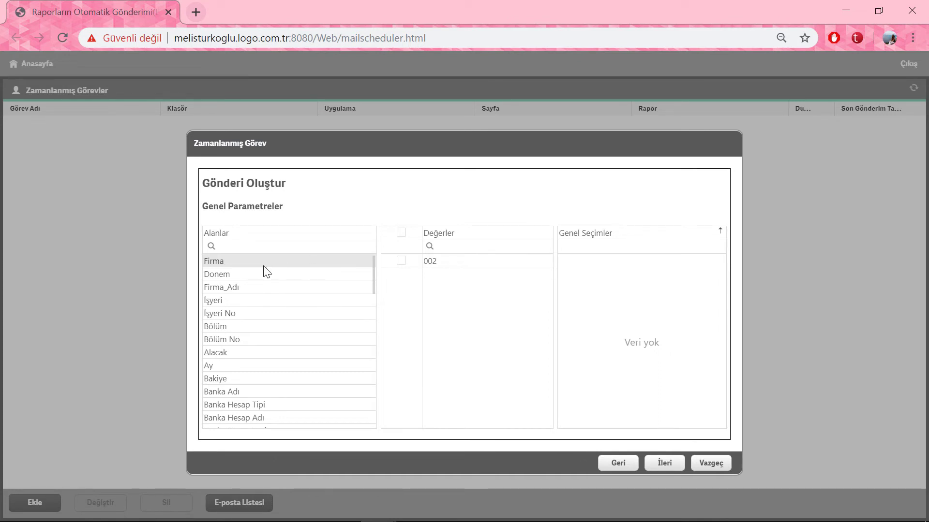
pyautogui.scroll(-10, 320, 309)
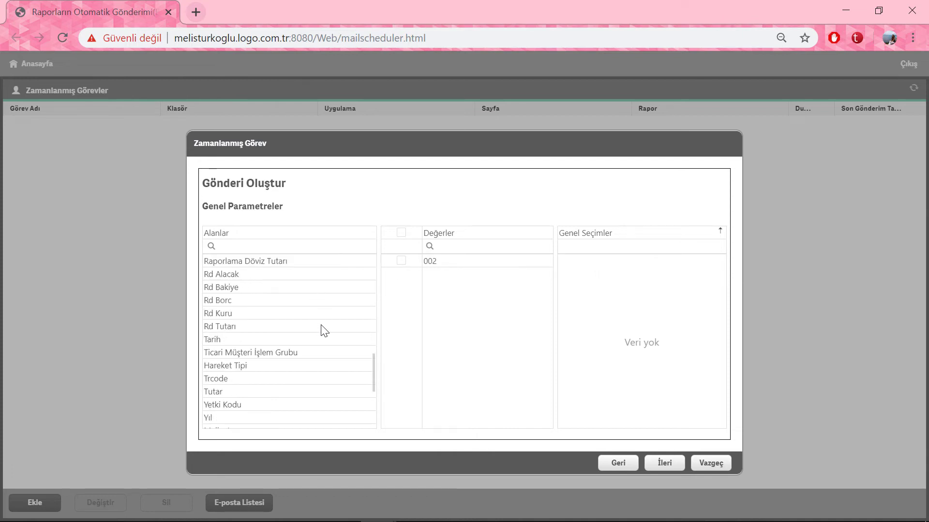
pyautogui.scroll(-4, 324, 320)
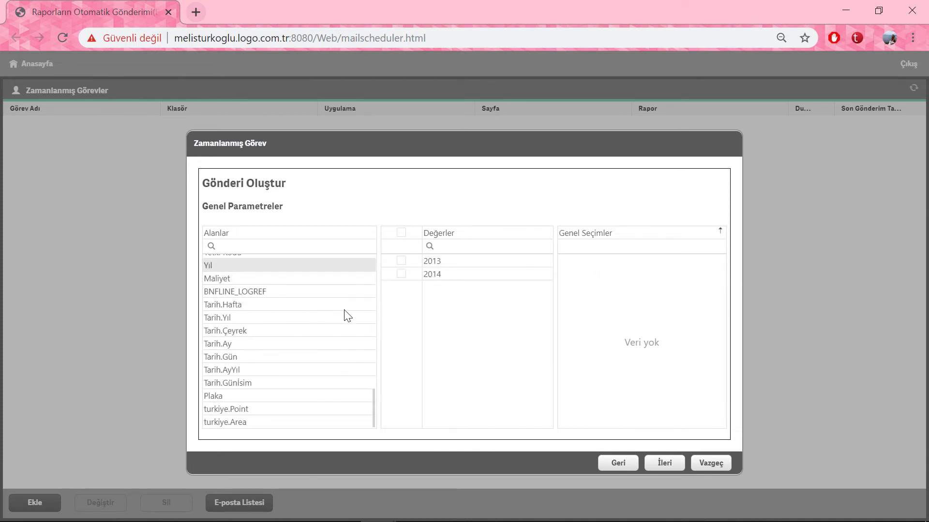
pyautogui.click(420, 274)
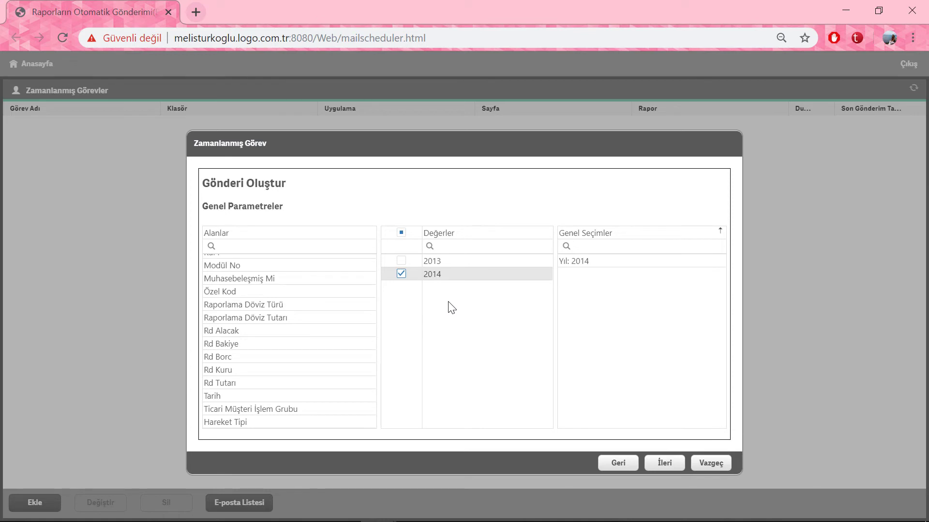
pyautogui.click(665, 463)
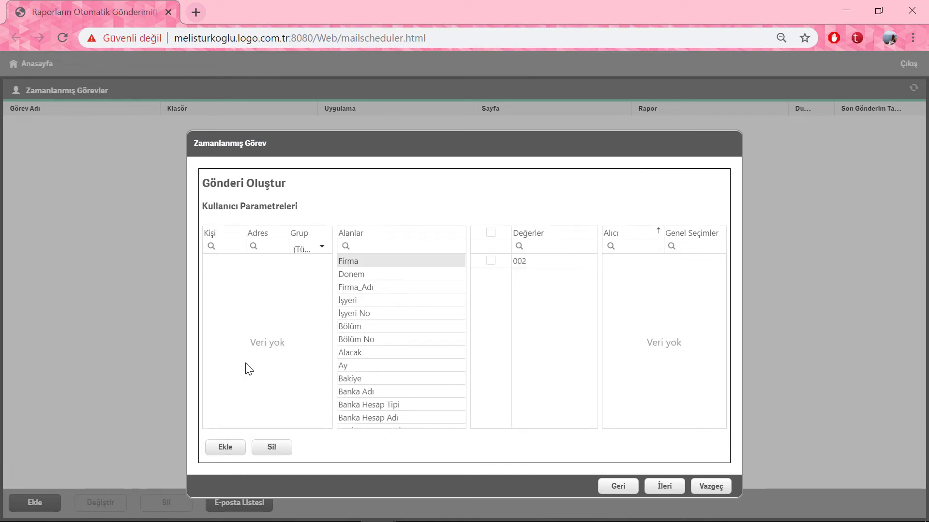
# Step: Add the contact as recipient, restrict Banka Adı to Yapi Kredi, and continue to scheduling
pyautogui.click(240, 447)
pyautogui.click(222, 268)
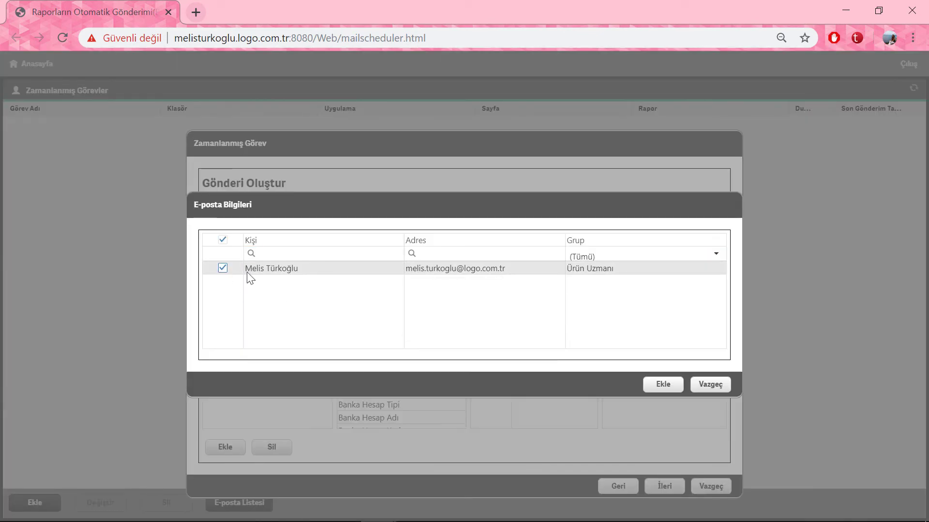
pyautogui.click(677, 385)
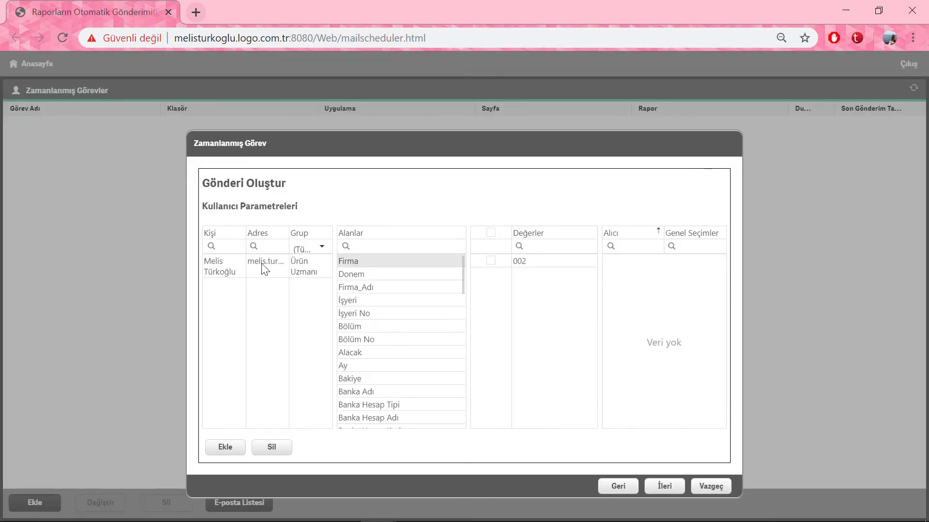
pyautogui.click(263, 266)
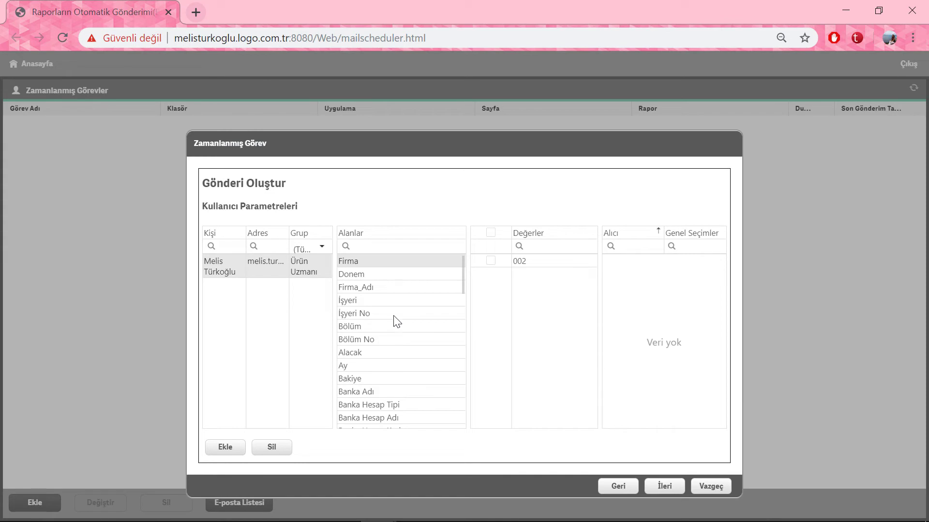
pyautogui.click(392, 390)
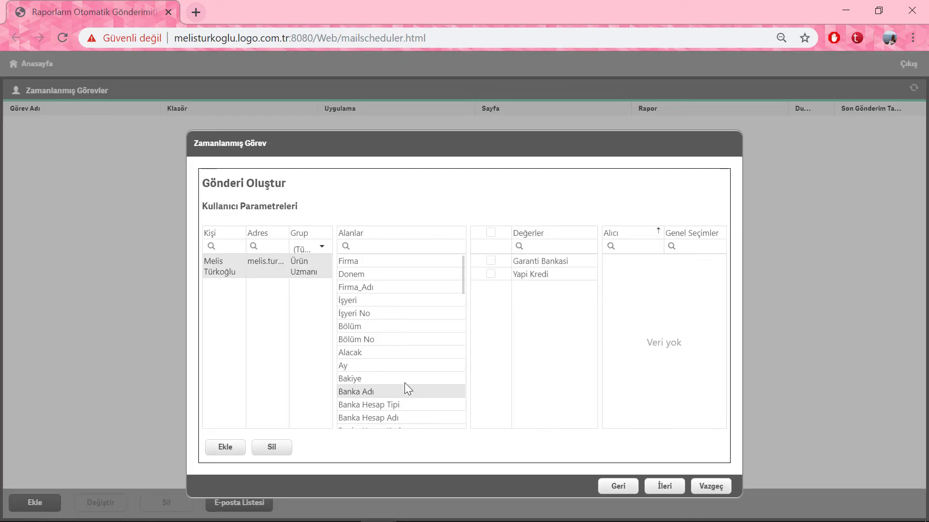
pyautogui.click(490, 274)
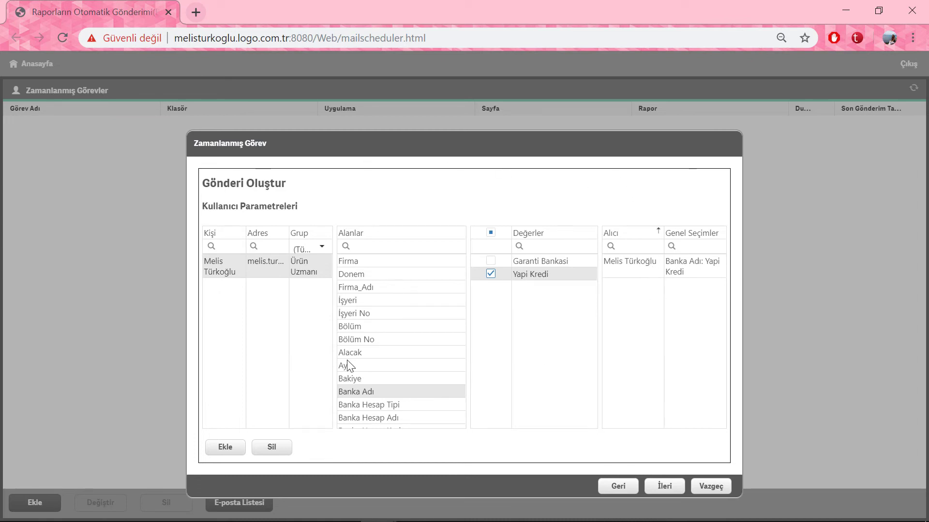
pyautogui.scroll(-10, 408, 359)
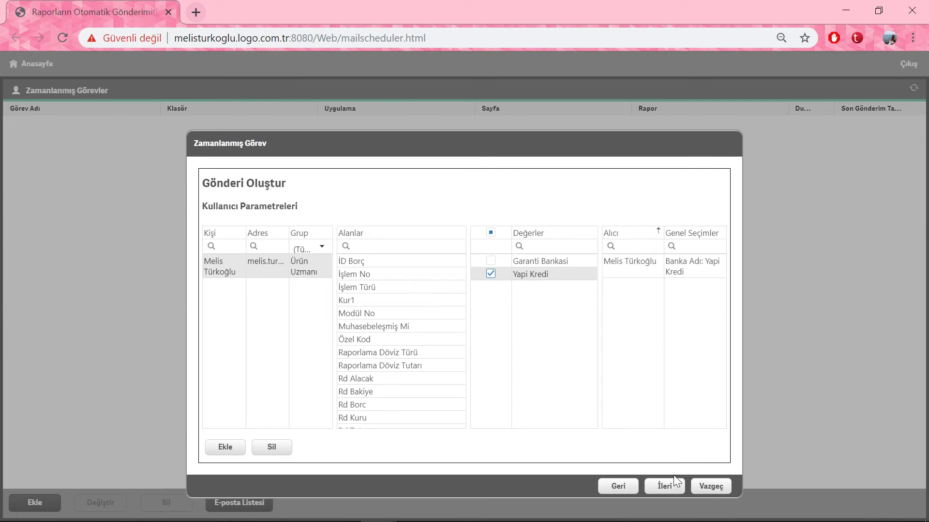
pyautogui.click(665, 486)
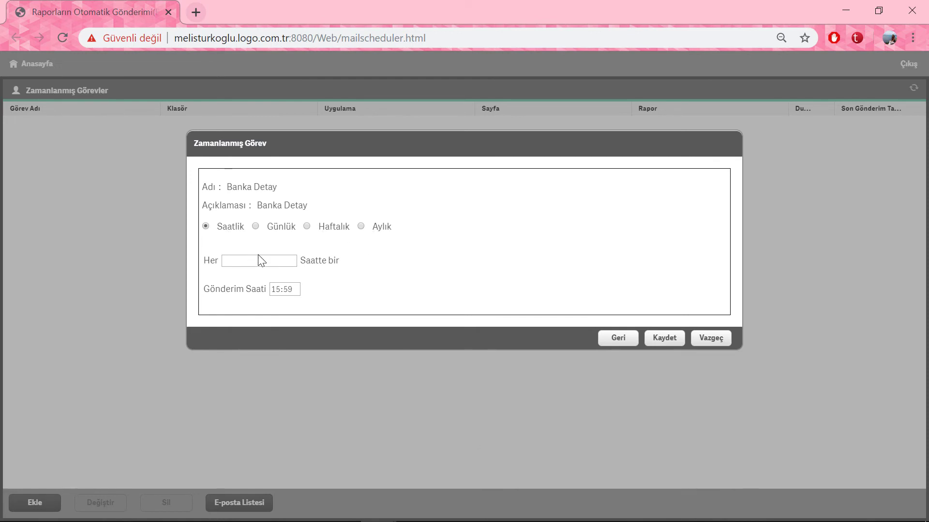
# Step: Set the Gönderim Saati send time to 16:00
pyautogui.write('3')
pyautogui.click(280, 293)
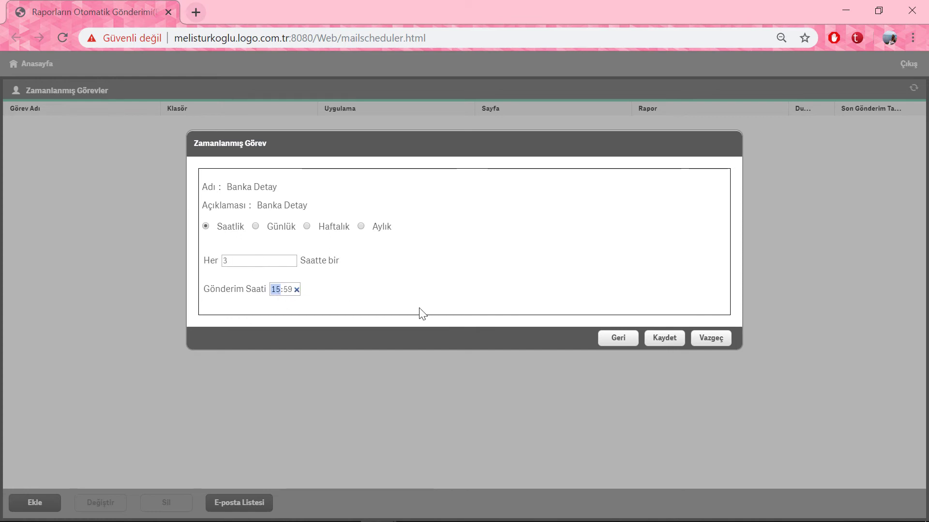
pyautogui.write('16:00')
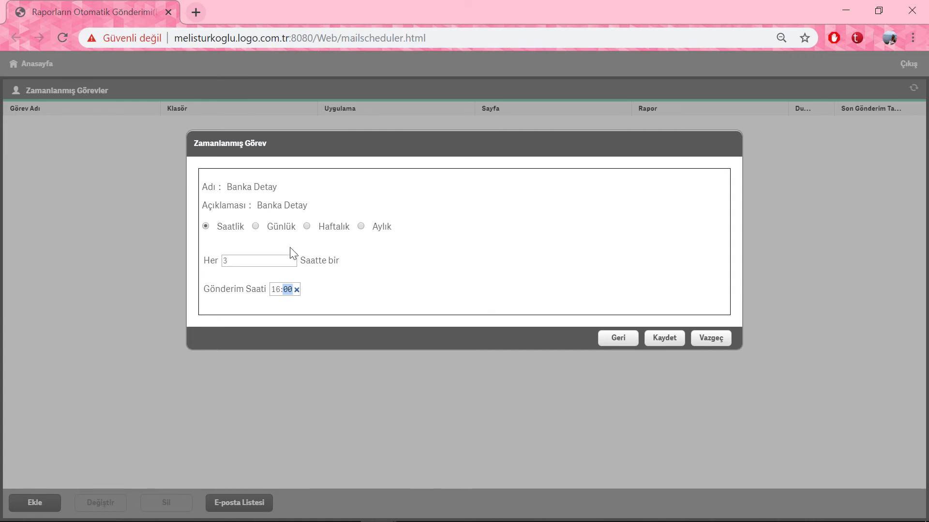
# Step: Try daily sending every 3 days and every weekday, then choose Haftalık on Pazartesi
pyautogui.click(255, 227)
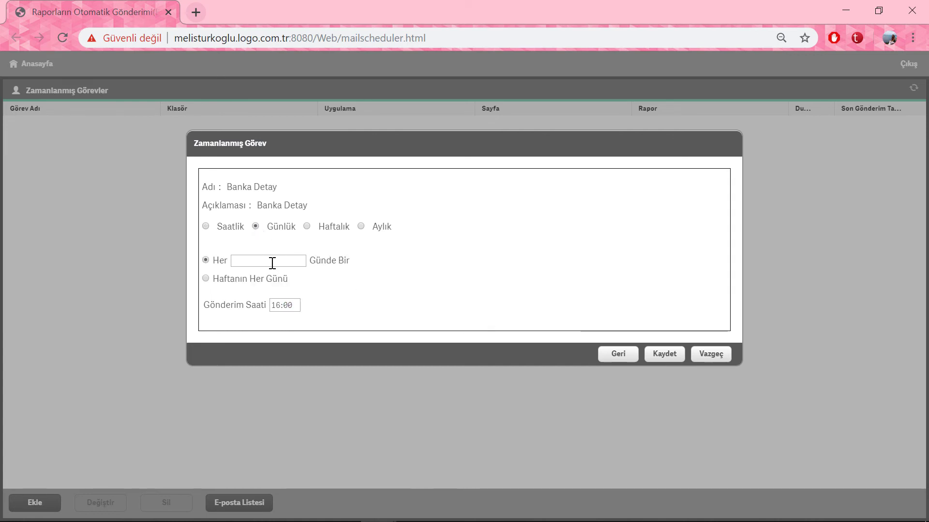
pyautogui.click(270, 262)
pyautogui.write('3')
pyautogui.click(206, 280)
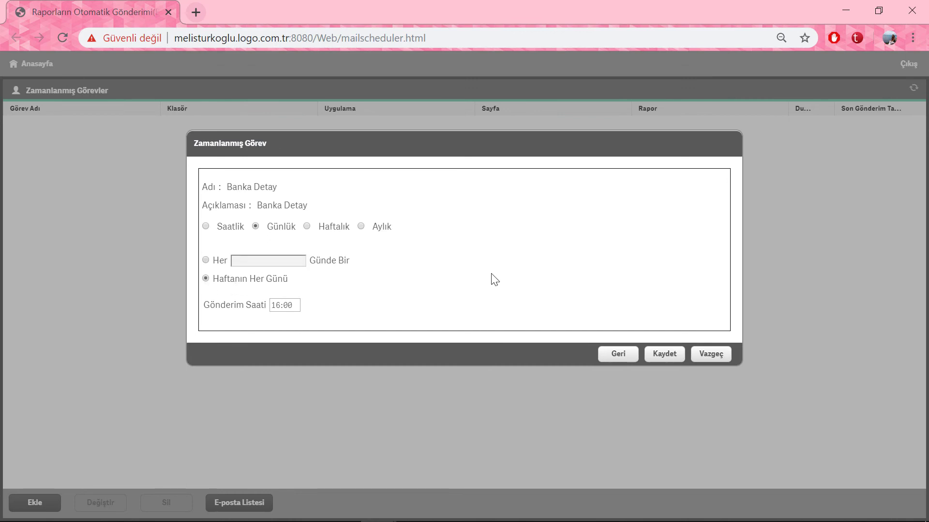
pyautogui.click(307, 227)
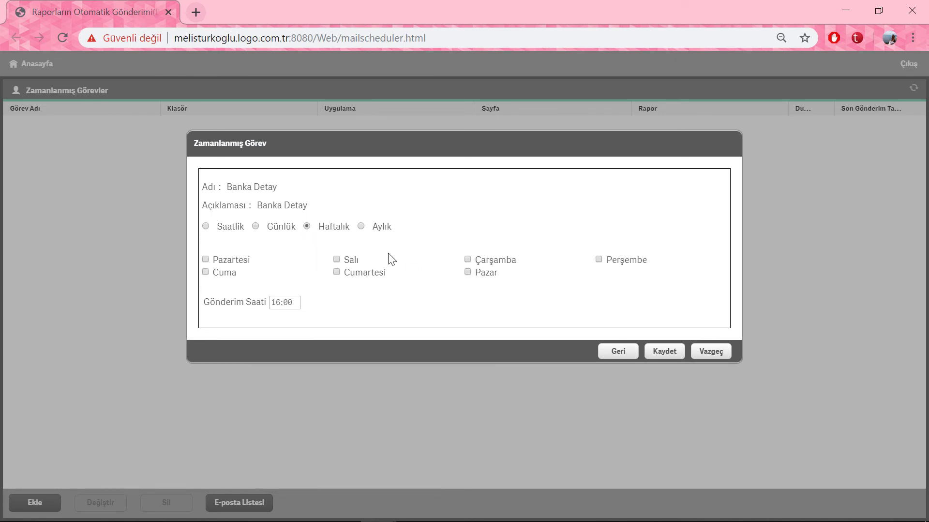
pyautogui.click(211, 264)
pyautogui.moveTo(285, 304)
# Step: Try an Aylık schedule sending every 2 months on day 5
pyautogui.click(361, 228)
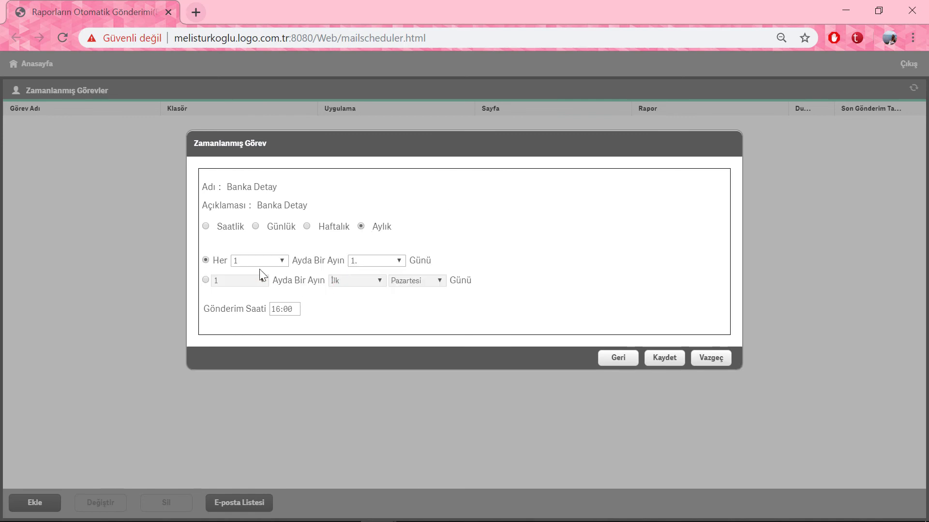
pyautogui.click(271, 261)
pyautogui.click(251, 281)
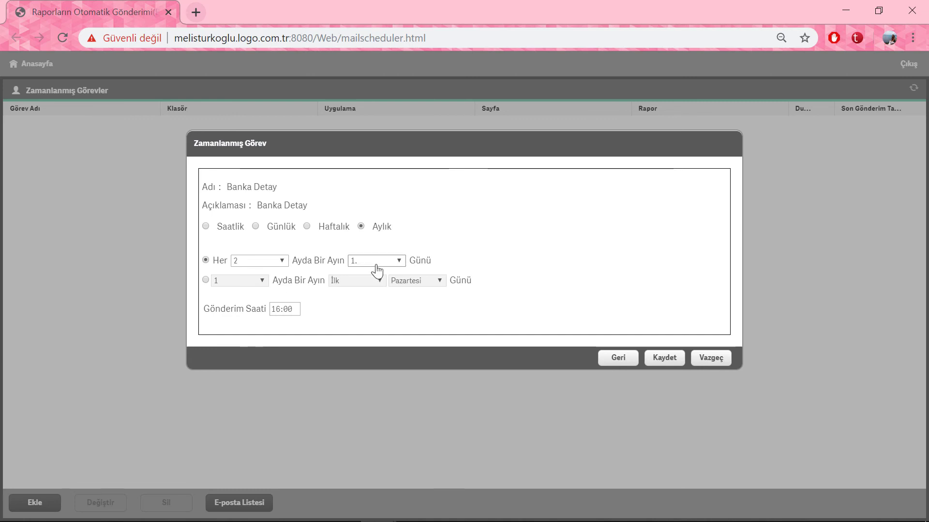
pyautogui.click(377, 266)
pyautogui.click(379, 313)
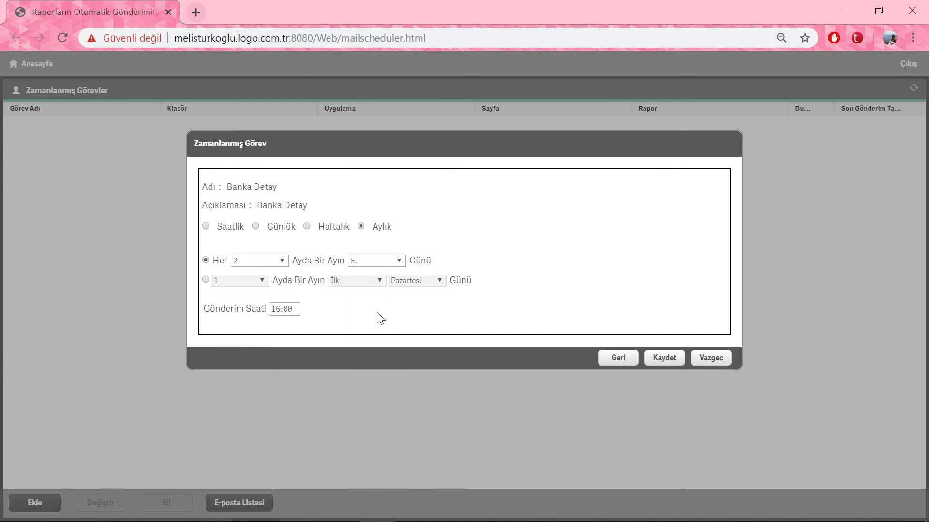
pyautogui.click(276, 310)
# Step: Switch the monthly option to the second Salı of the month
pyautogui.click(206, 281)
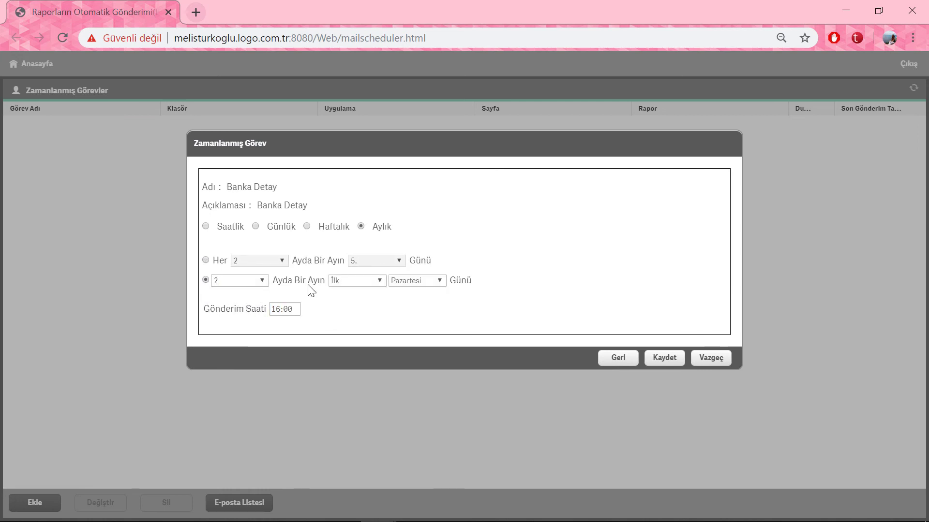
pyautogui.click(334, 281)
pyautogui.click(371, 301)
pyautogui.click(416, 281)
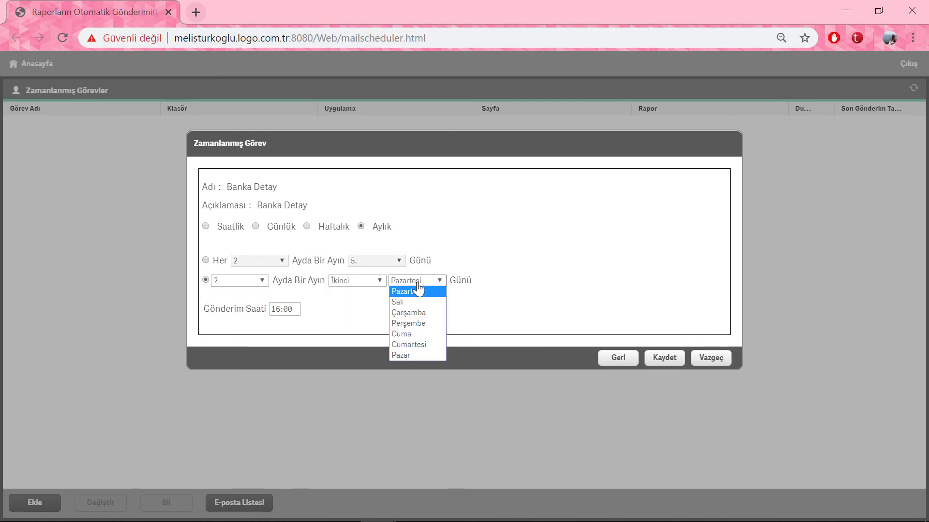
pyautogui.click(416, 302)
pyautogui.click(275, 310)
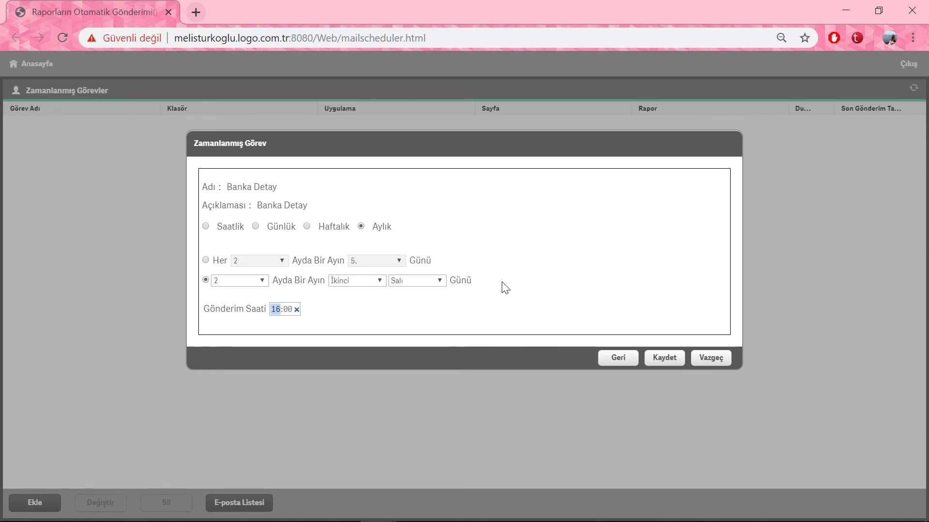
# Step: Set the schedule back to Günlük at 16:00 and save the task
pyautogui.click(256, 228)
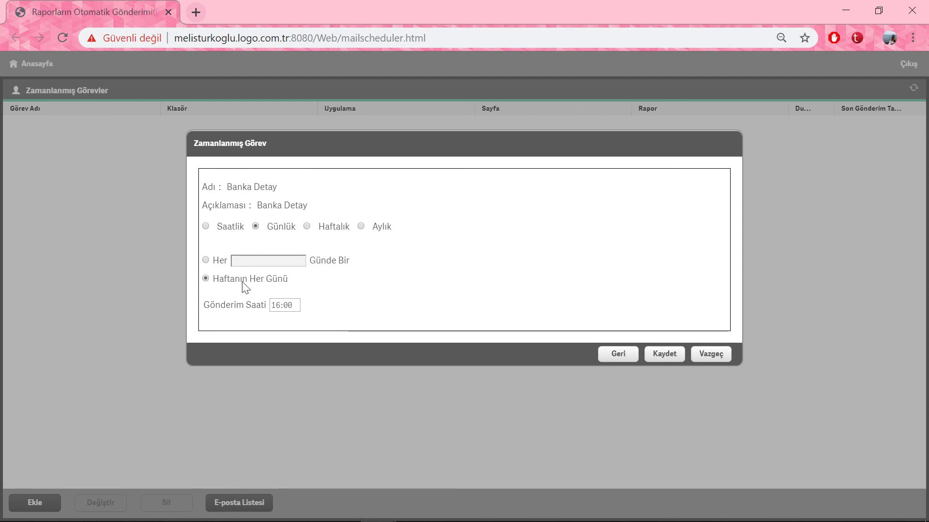
pyautogui.doubleClick(282, 306)
pyautogui.click(670, 354)
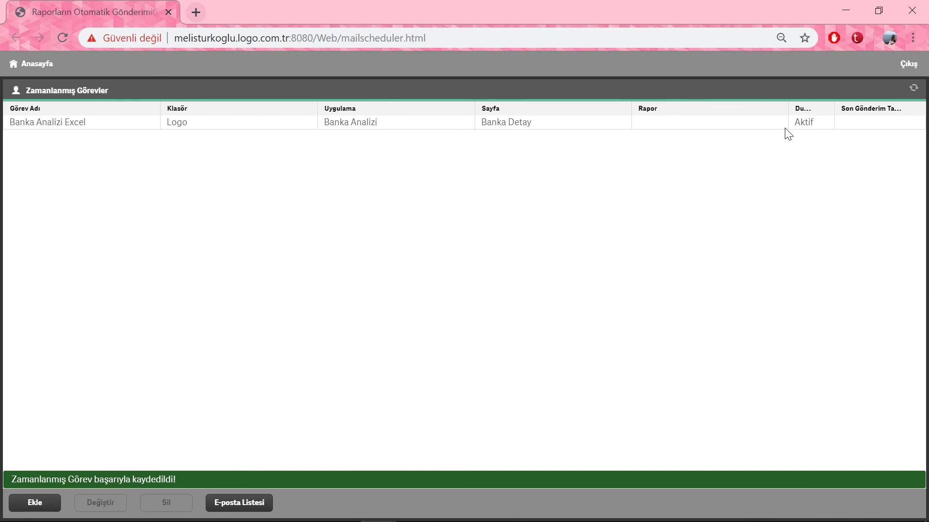
# Step: Edit the Banka Analizi Excel task, set its Durum to Pasif and save
pyautogui.click(812, 127)
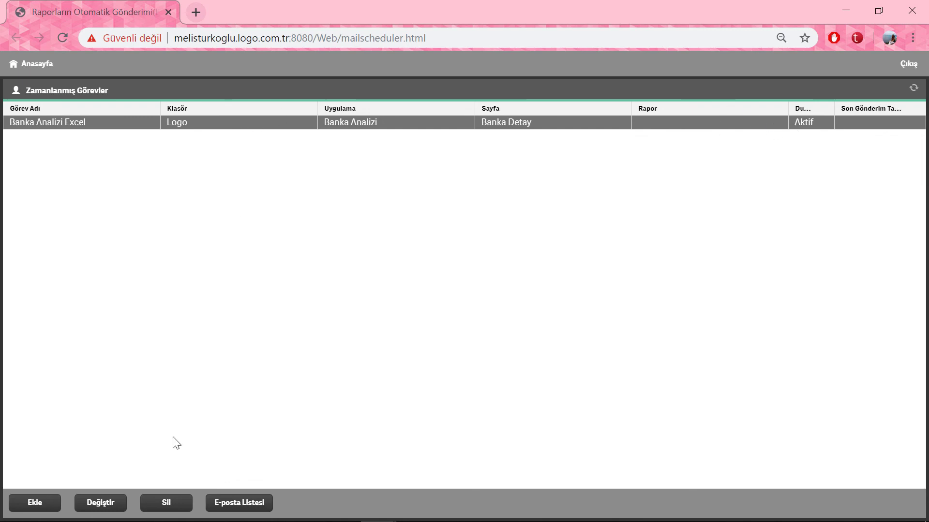
pyautogui.click(112, 504)
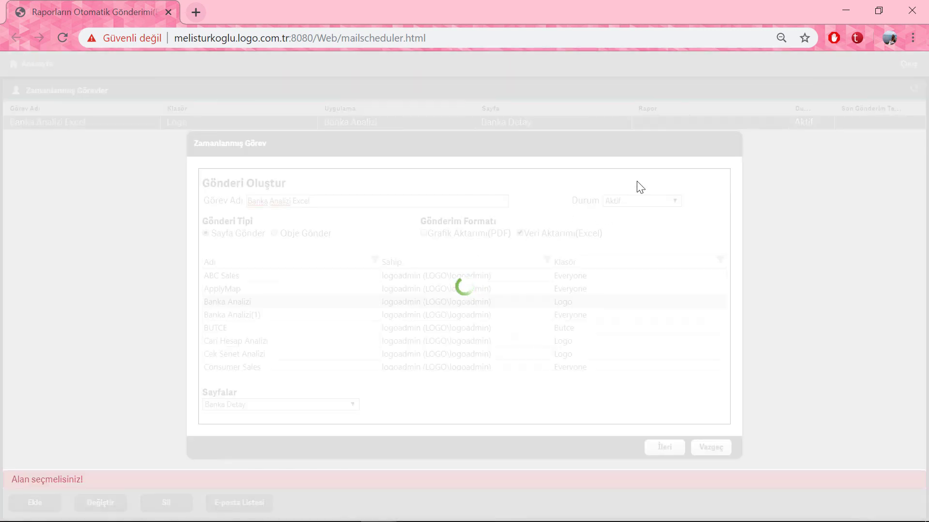
pyautogui.click(645, 200)
pyautogui.click(643, 223)
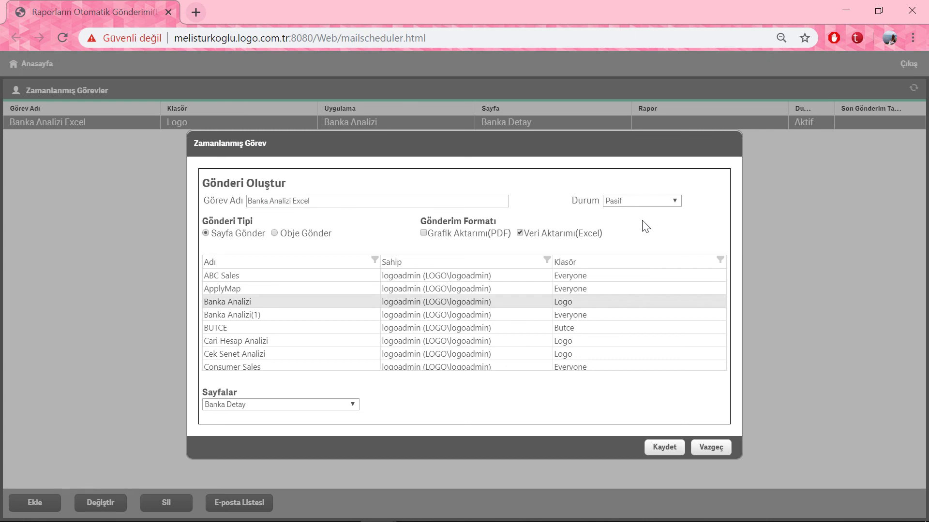
pyautogui.click(663, 444)
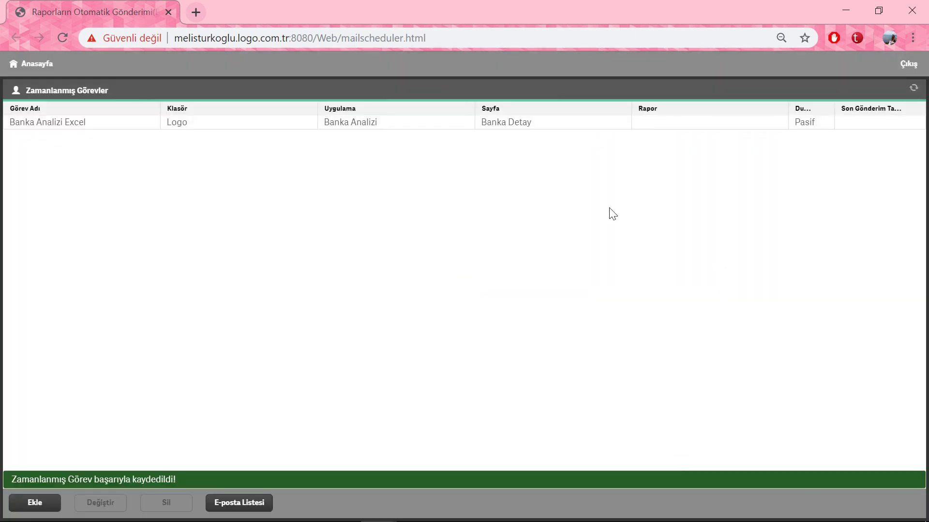